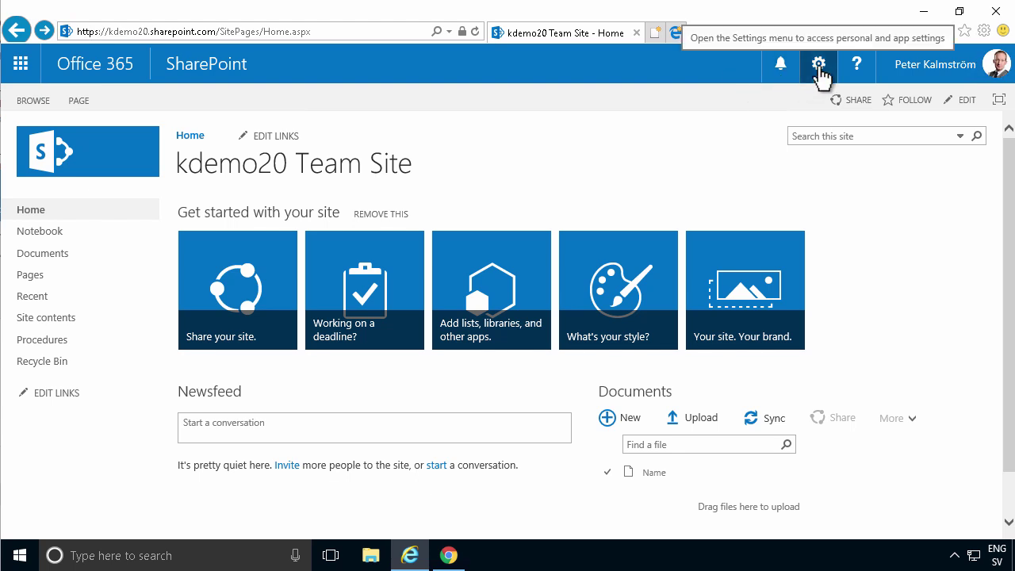
- Open the site collection features page from the team site's settings
click(819, 68)
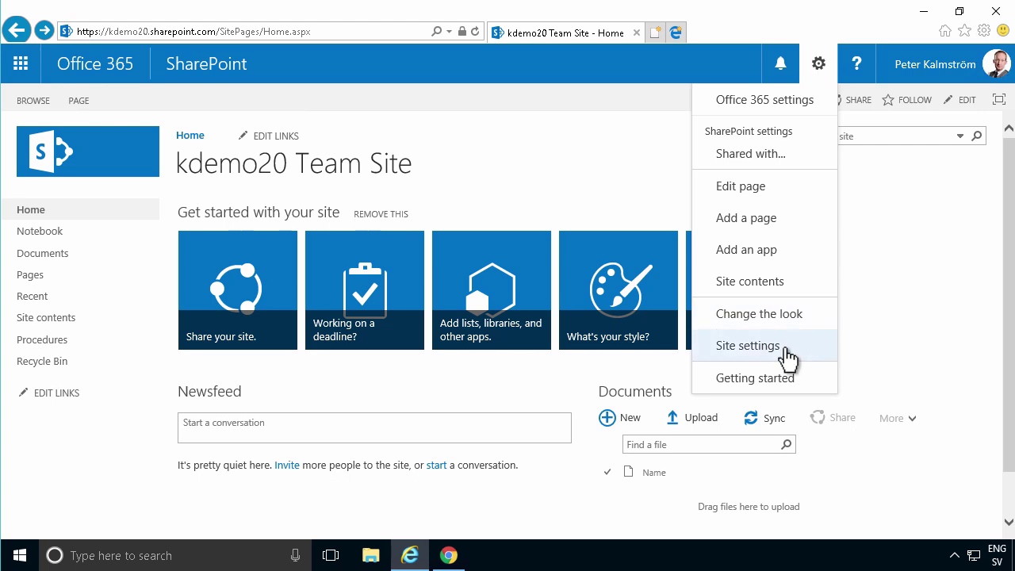
click(785, 350)
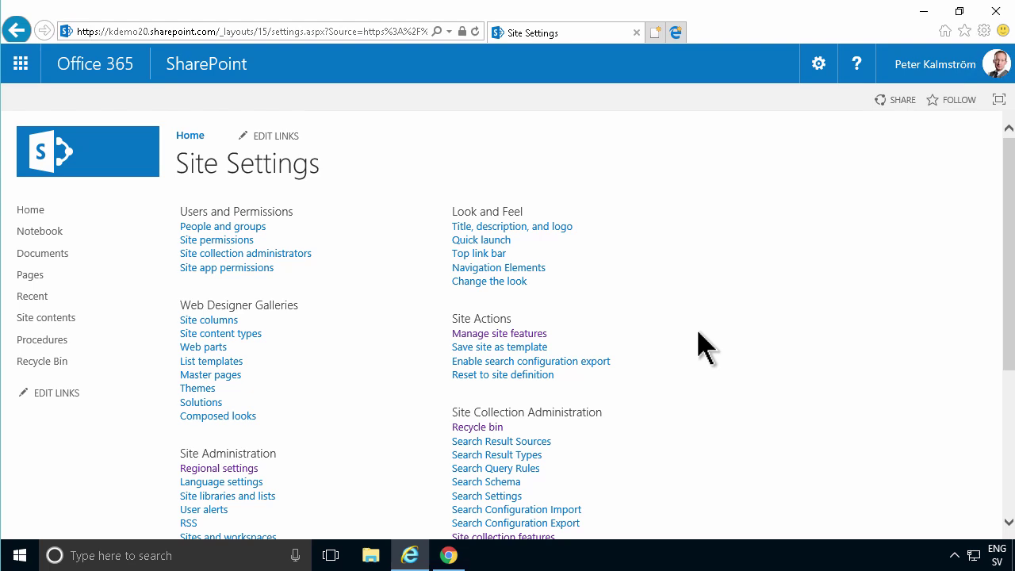
scroll(698, 344, down, 3)
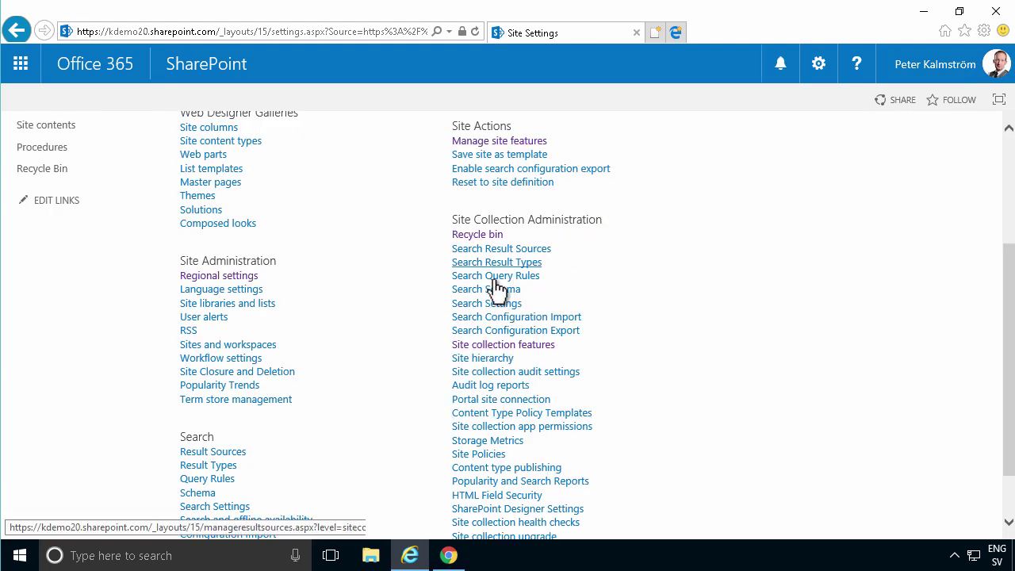
click(516, 353)
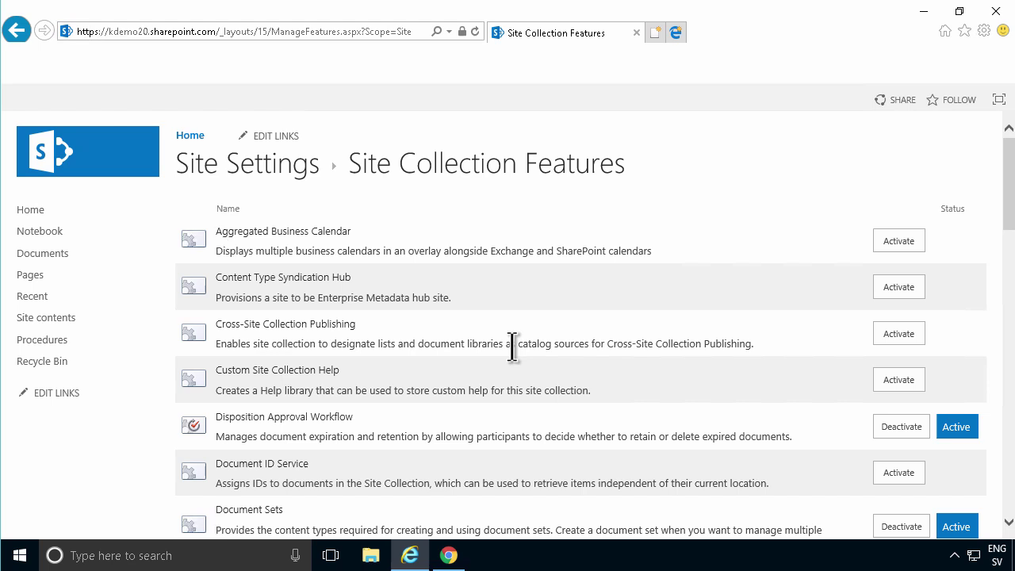
- Activate the Workflows feature for the site collection
scroll(602, 301, down, 10)
scroll(646, 279, down, 6)
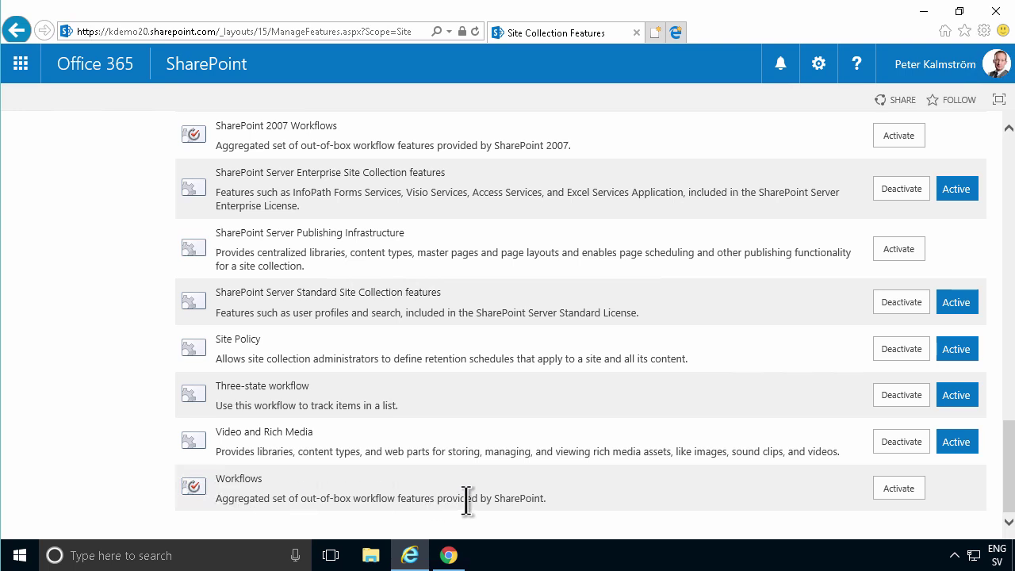
click(898, 488)
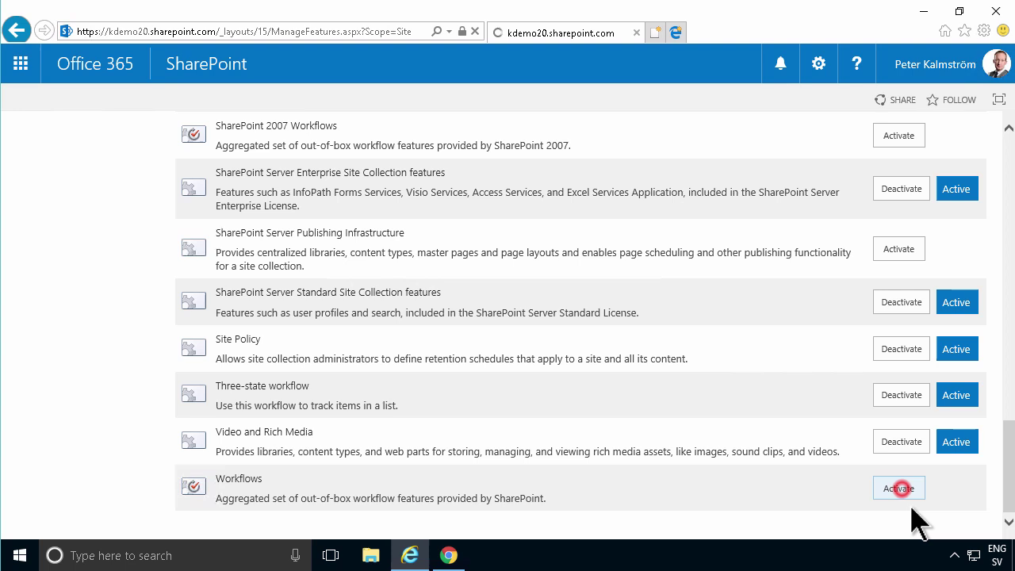
- Start adding a new workflow in the workflow settings of the Procedures library
scroll(868, 361, up, 15)
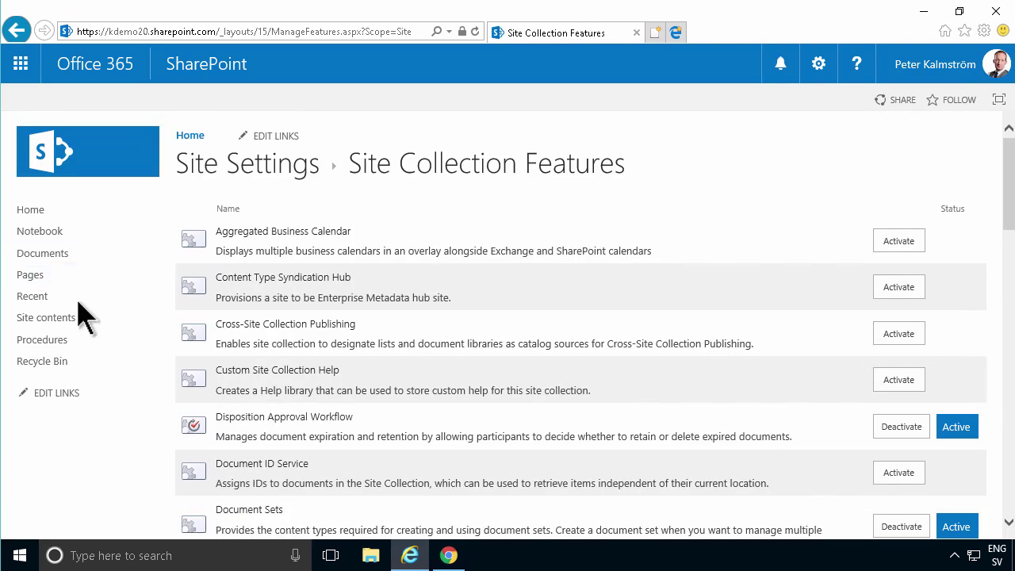
click(59, 341)
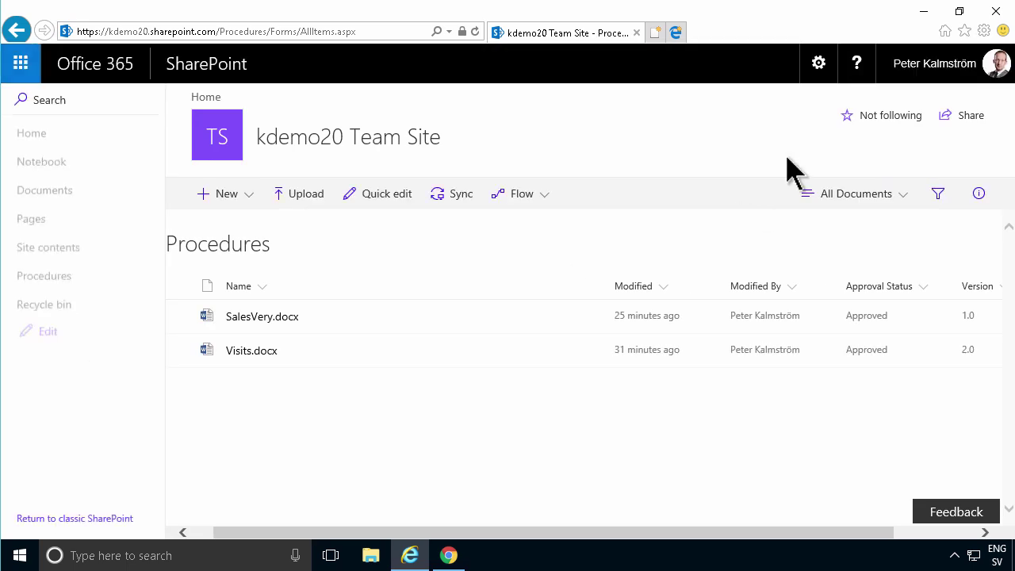
click(820, 67)
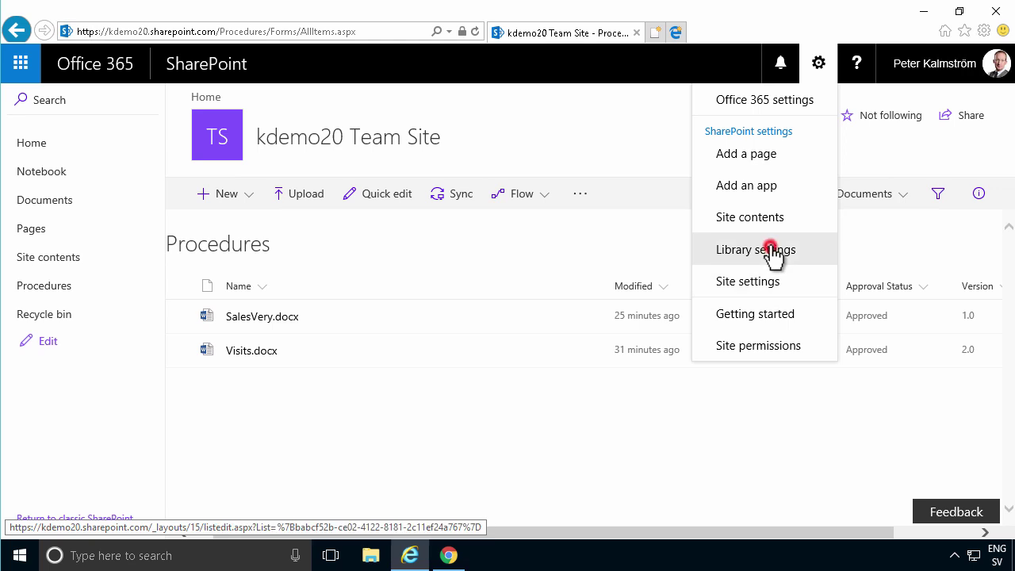
click(771, 248)
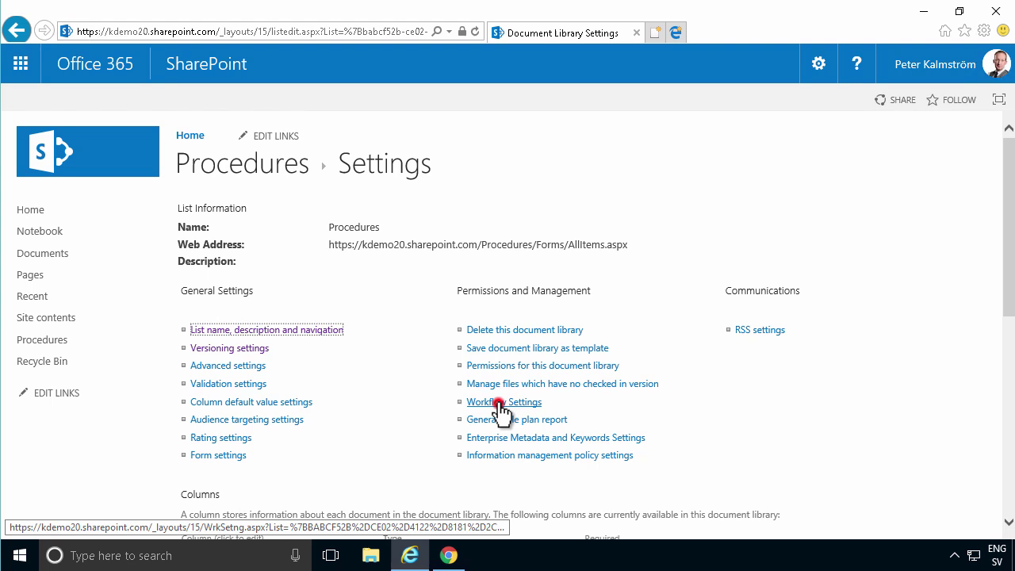
click(500, 403)
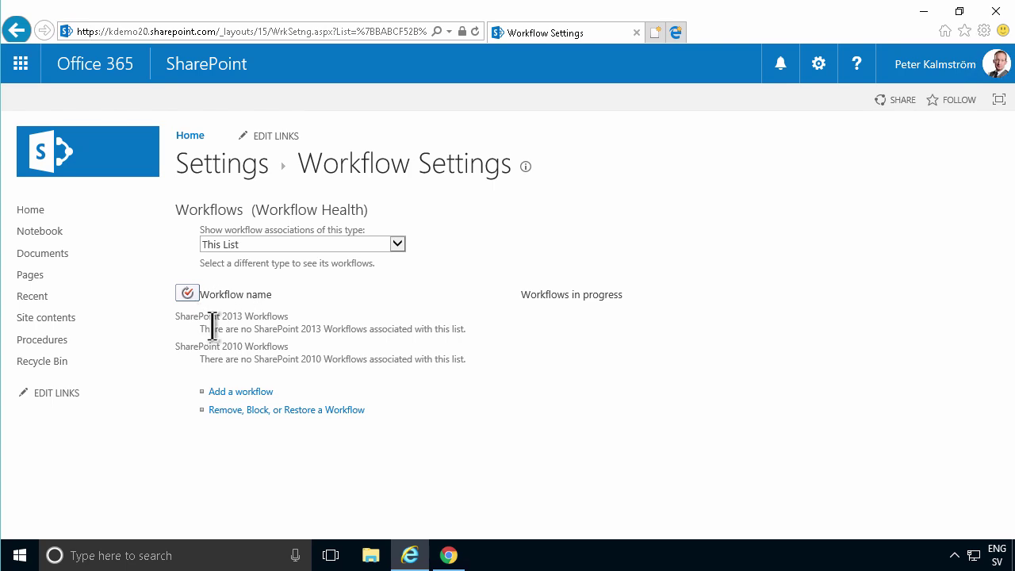
click(253, 393)
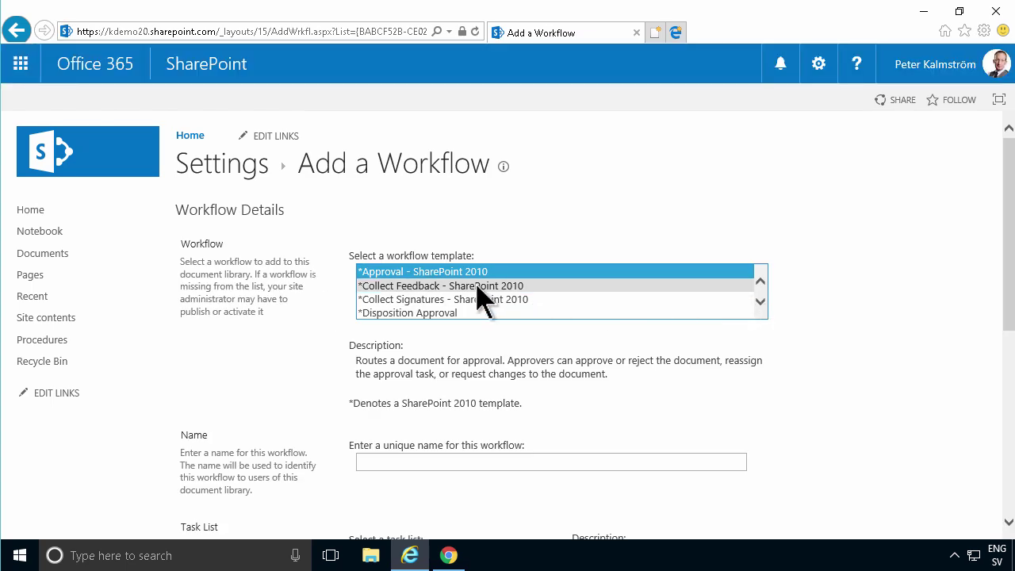
- Compare the descriptions of the Approval, Collect Feedback and Collect Signatures workflow templates
click(449, 271)
click(482, 285)
click(484, 299)
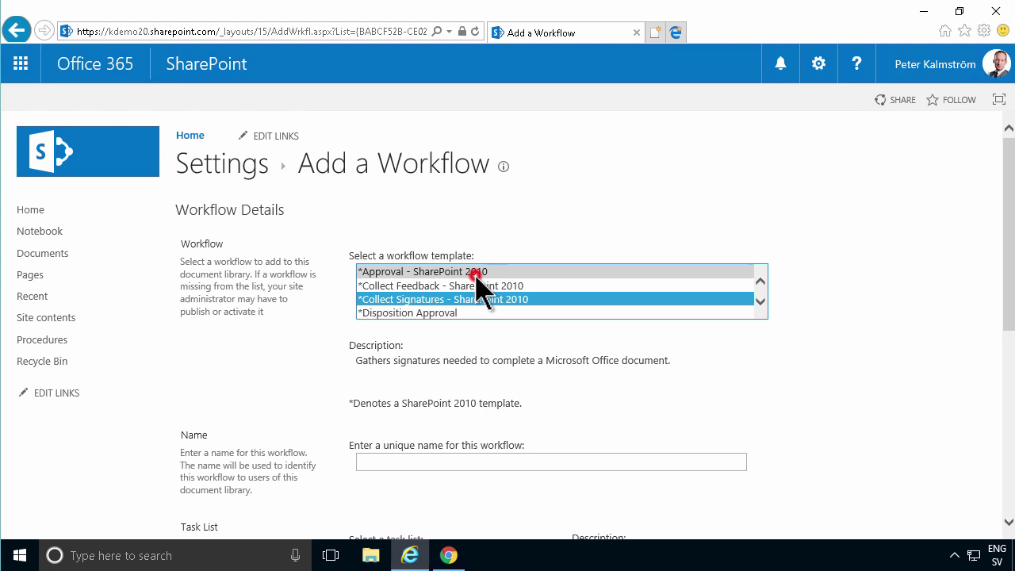
click(481, 272)
click(478, 285)
click(475, 299)
click(466, 272)
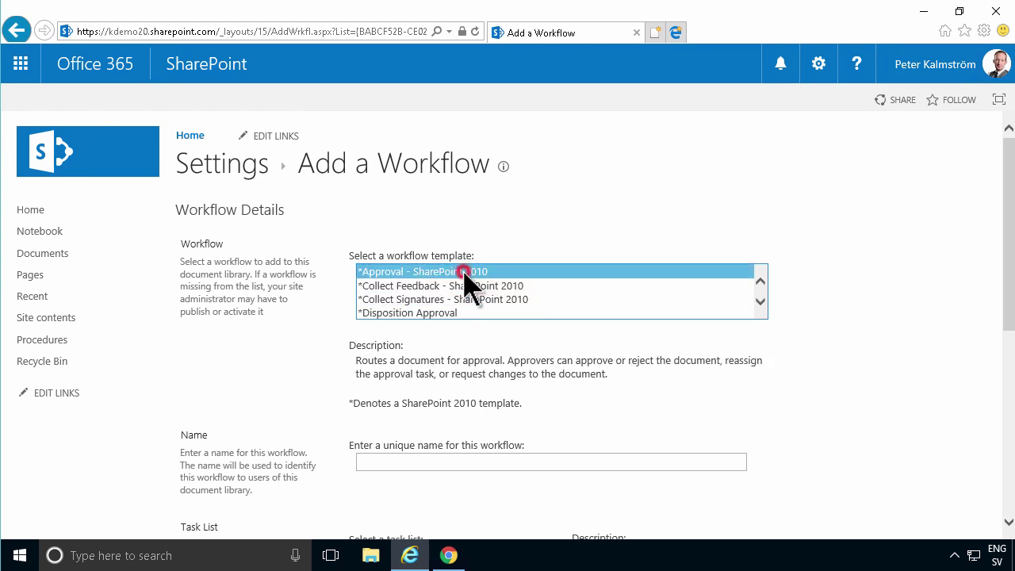
- Choose the Approval - SharePoint 2010 template and name the workflow "Procedure Approval"
click(445, 271)
click(402, 462)
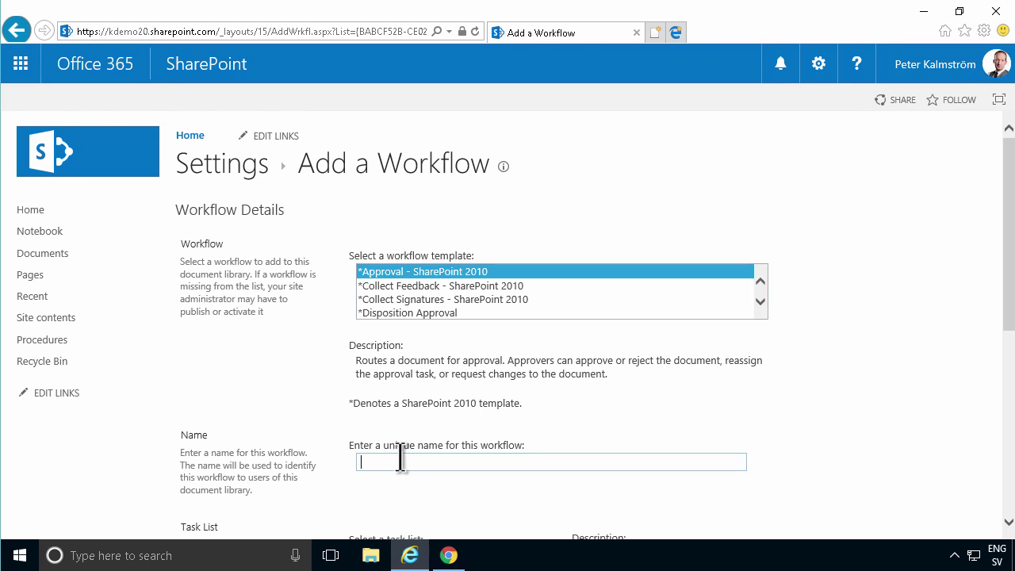
click(444, 273)
- Set the workflow to start for approving publication of a major version of an item, and continue to its approval options
scroll(655, 447, down, 3)
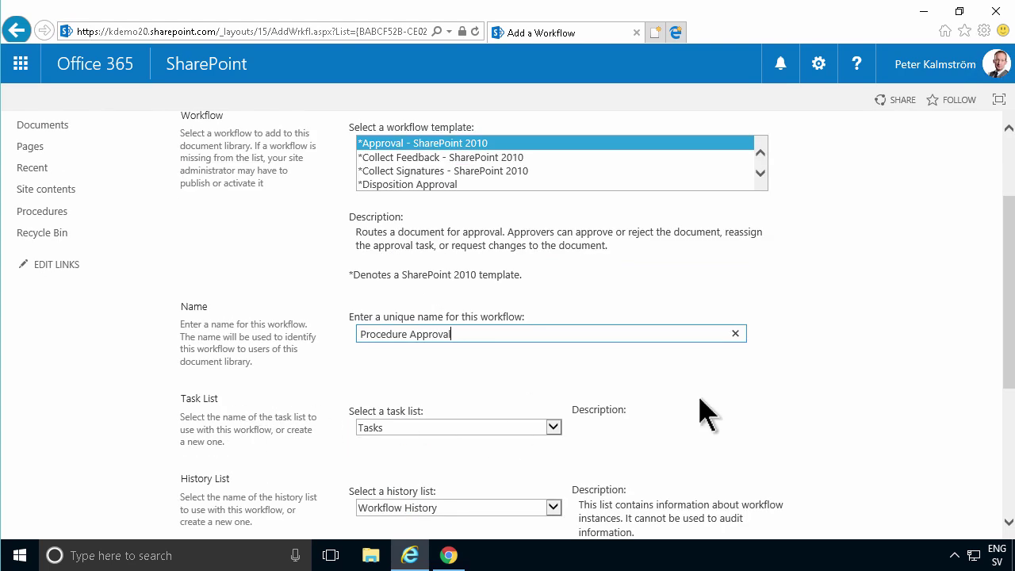
scroll(703, 415, down, 4)
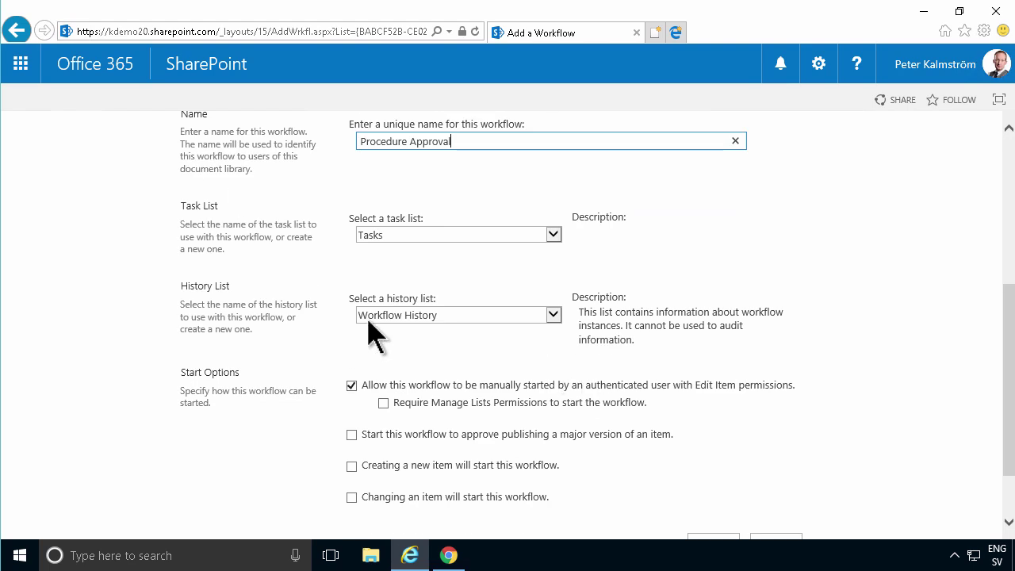
scroll(521, 388, down, 2)
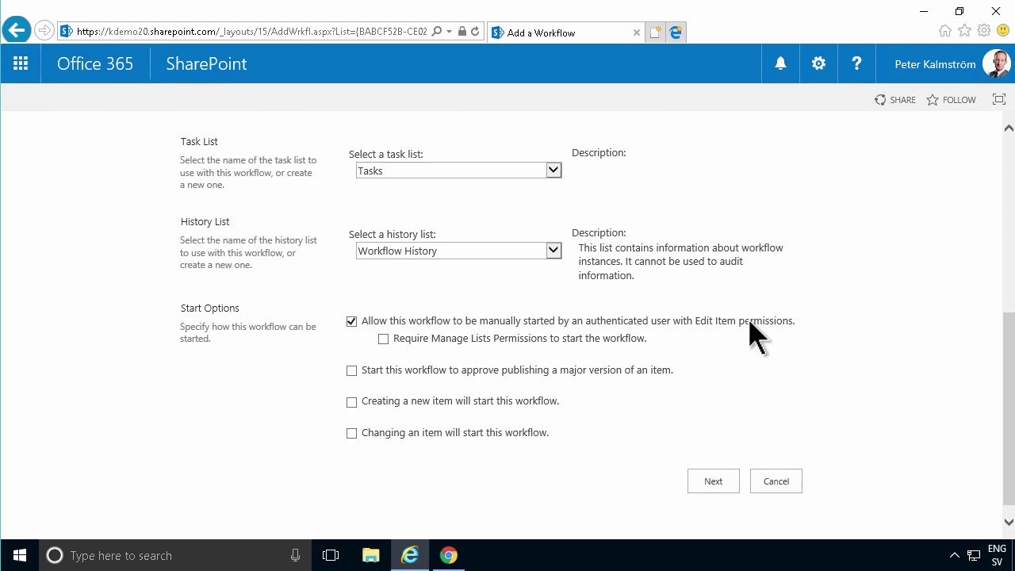
click(351, 370)
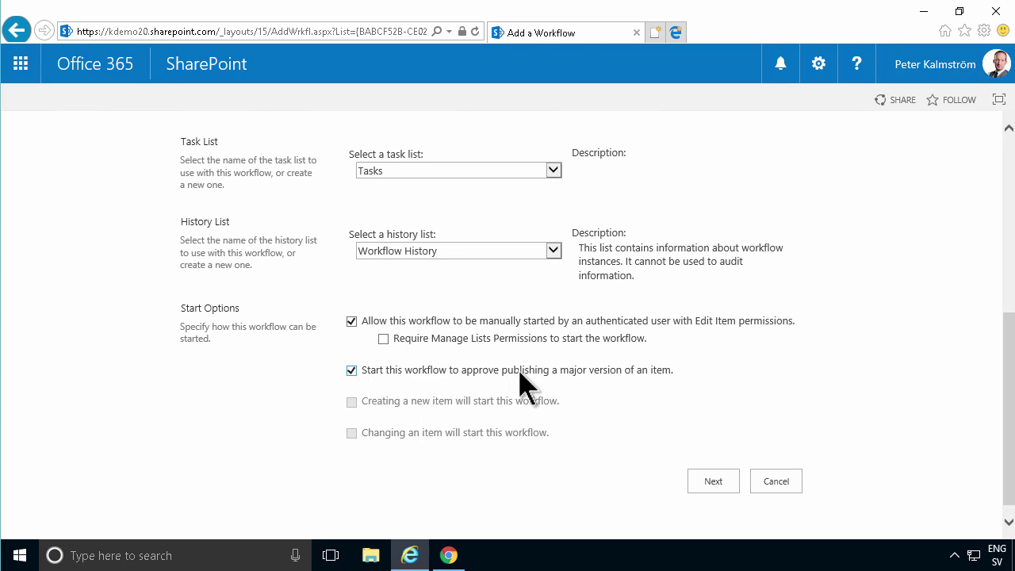
click(722, 483)
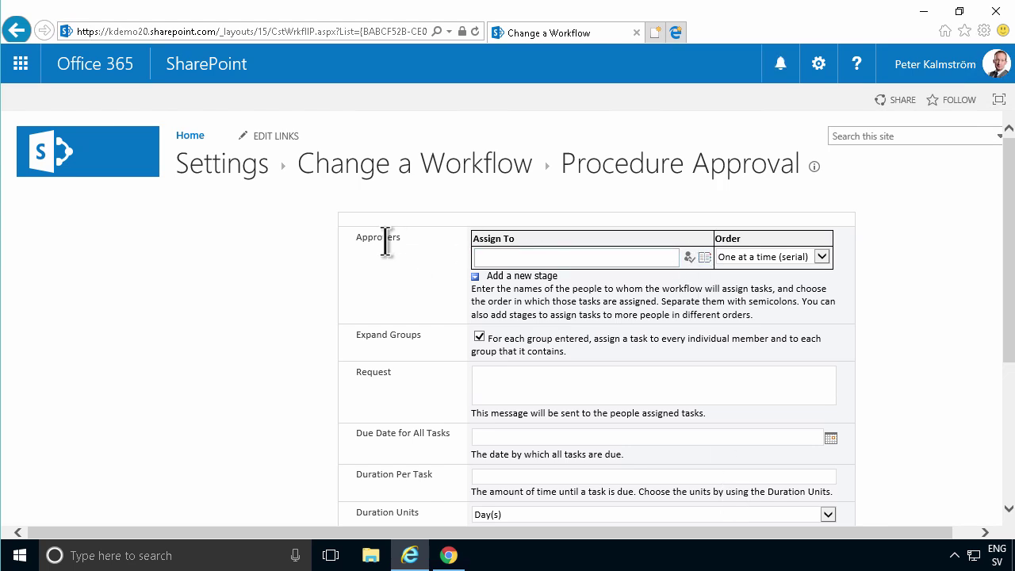
- Assign two people as approvers, resolving their names, and set the order to All at once (parallel)
click(584, 257)
text(peter)
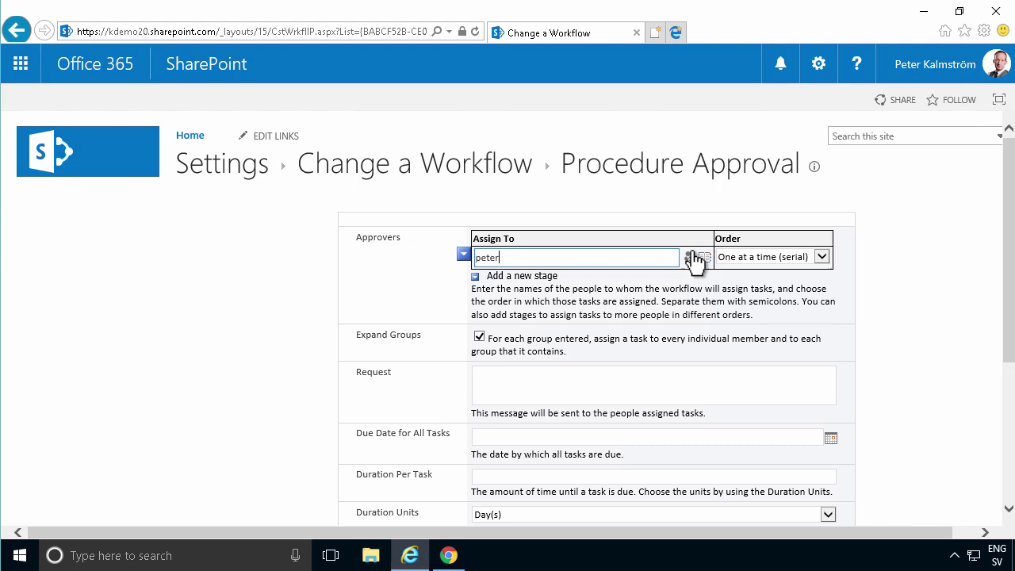
click(689, 257)
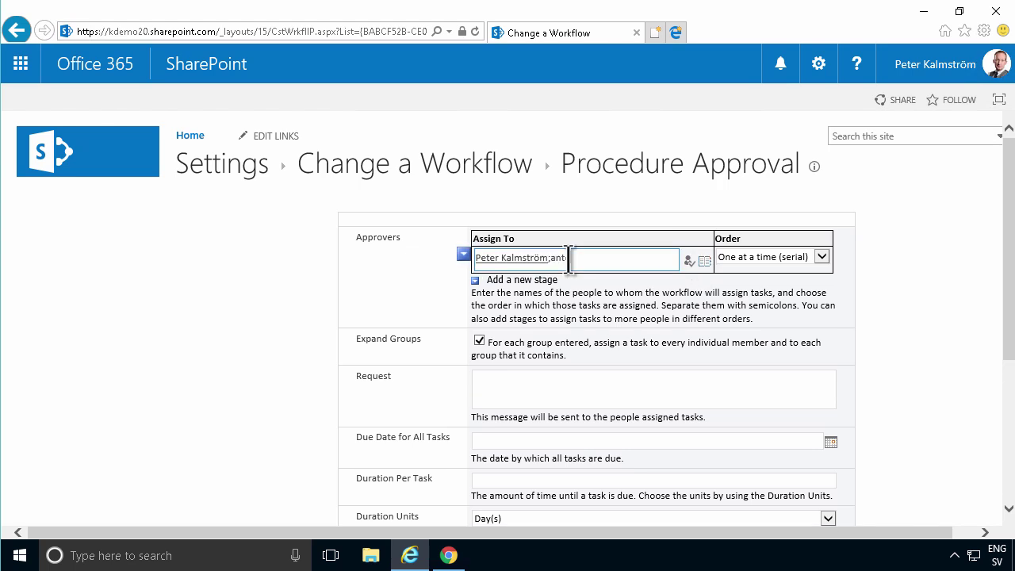
click(689, 261)
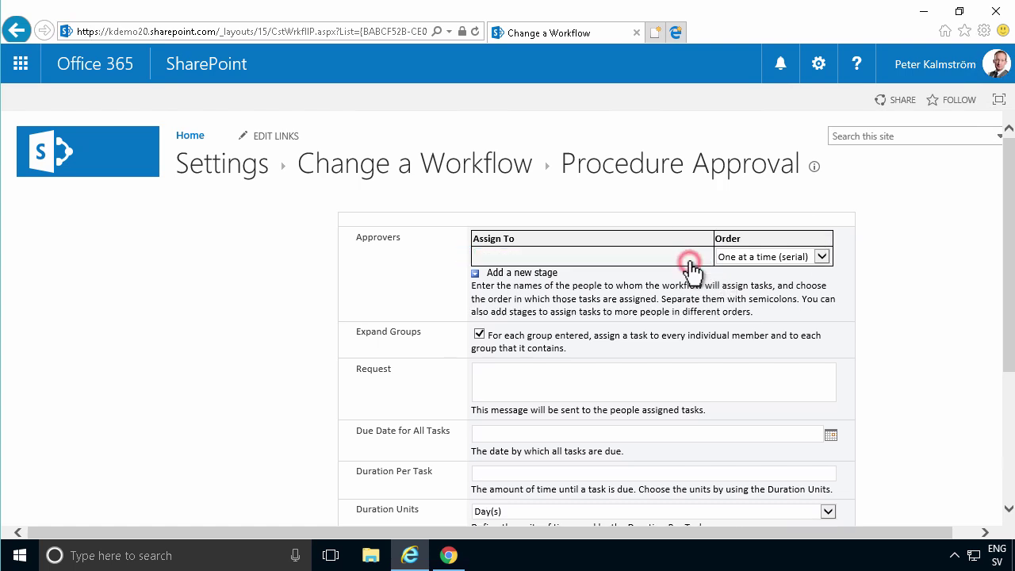
click(822, 258)
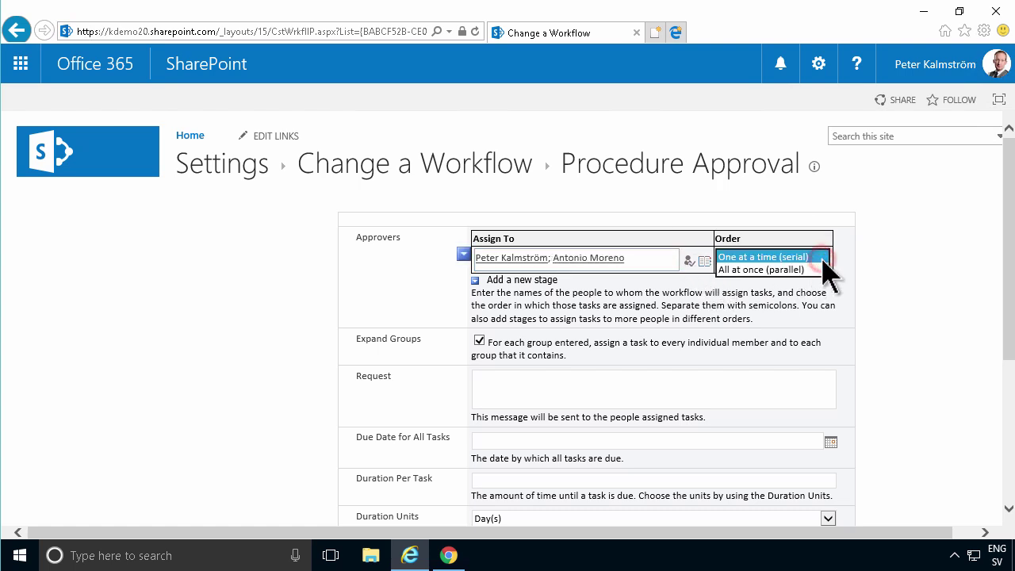
click(785, 270)
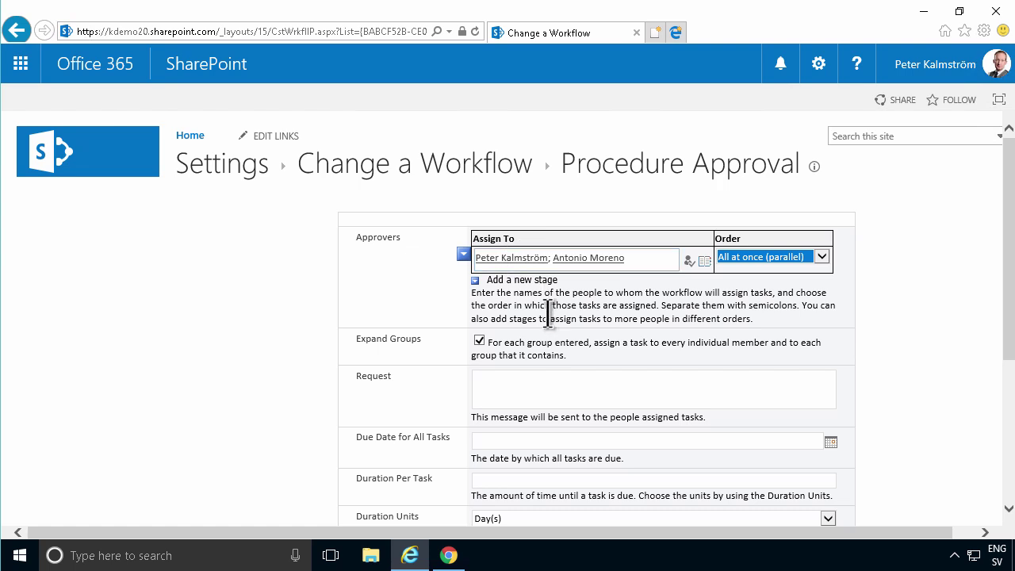
- Add a second approver stage without assignees and enter the request message "Please approve this newly published procedure!"
click(476, 280)
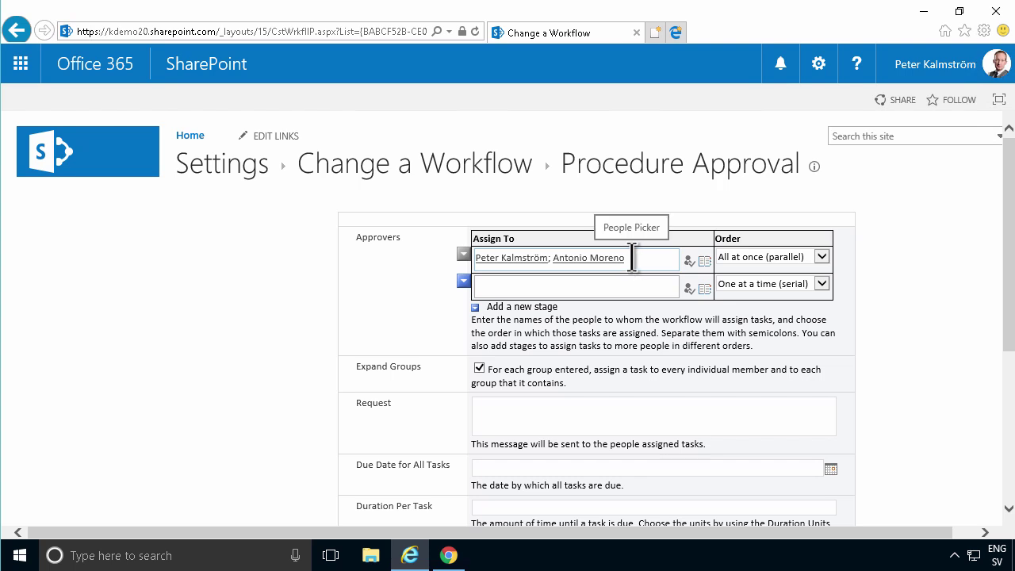
click(480, 285)
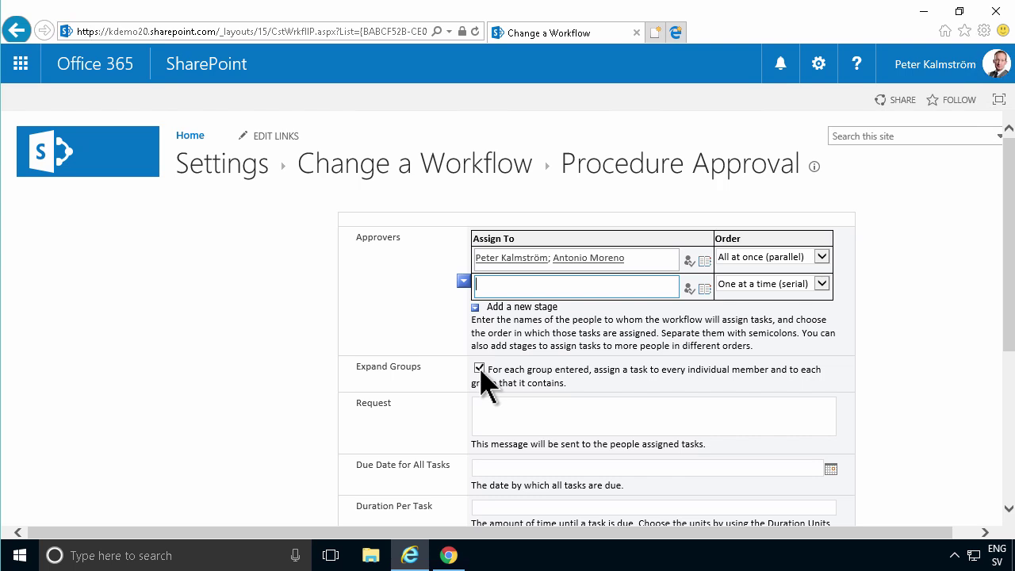
click(496, 406)
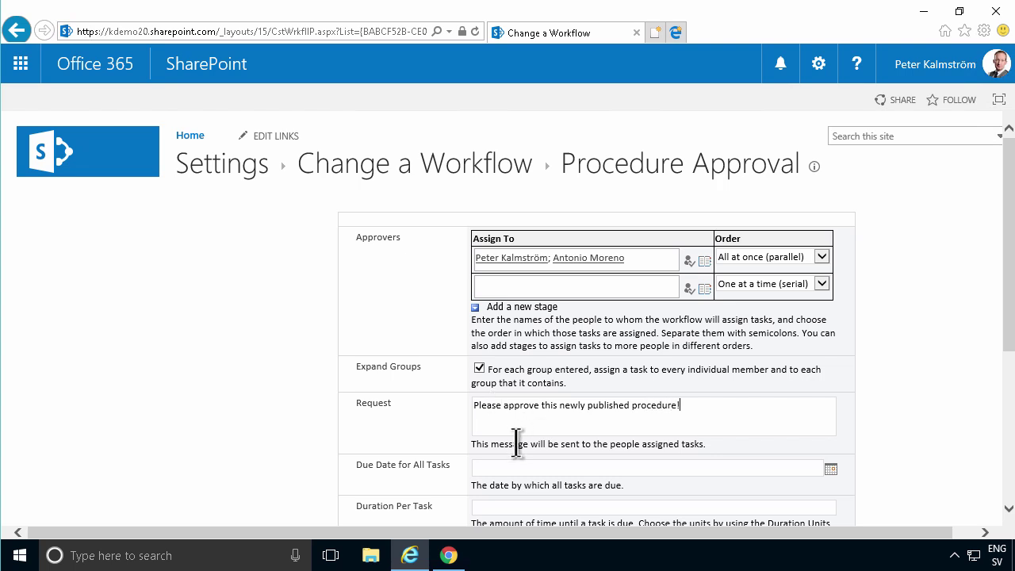
- Set the duration per task to 2 with Day(s) as the duration unit
scroll(798, 456, down, 3)
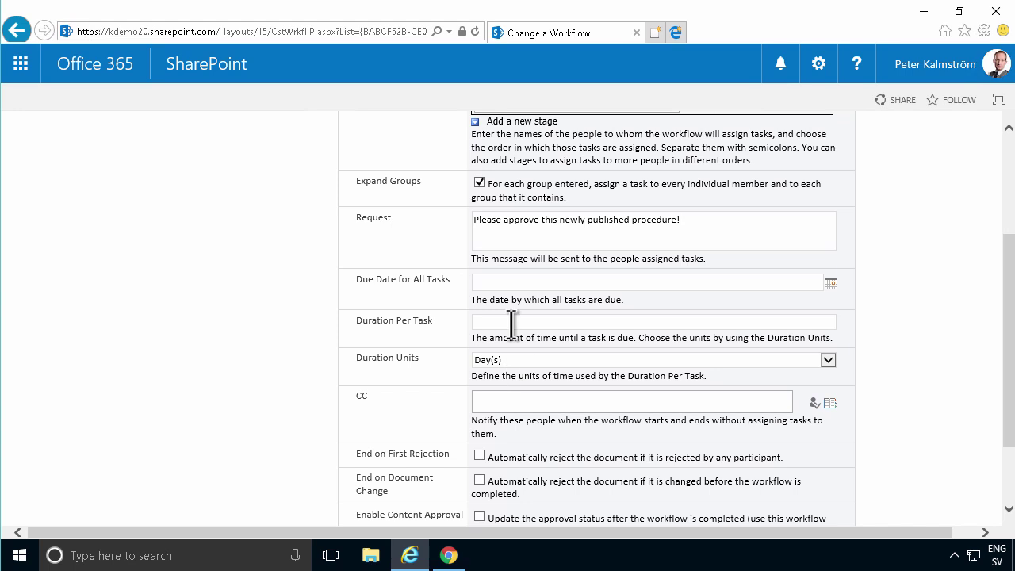
text(2)
click(517, 360)
click(517, 361)
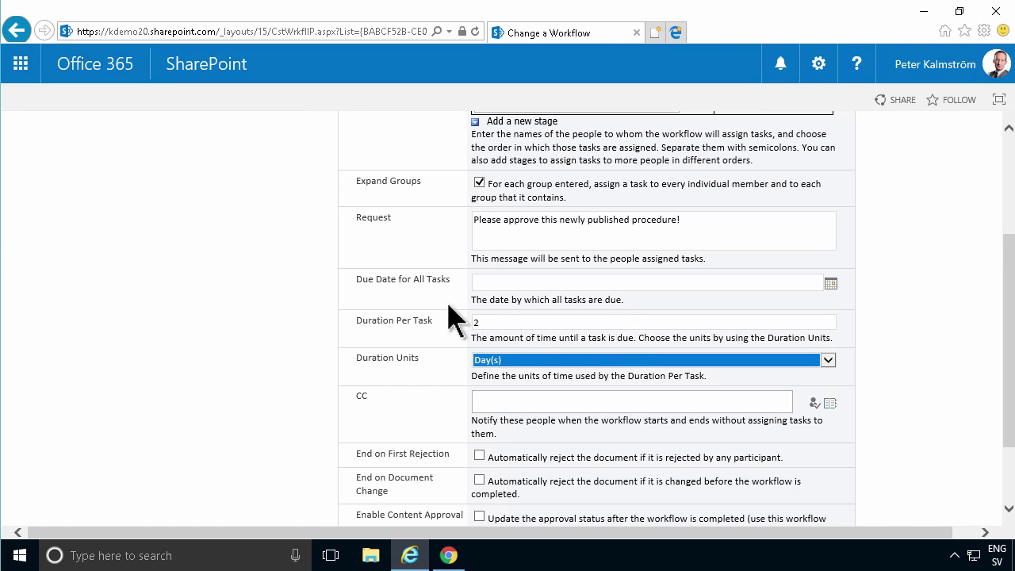
click(559, 363)
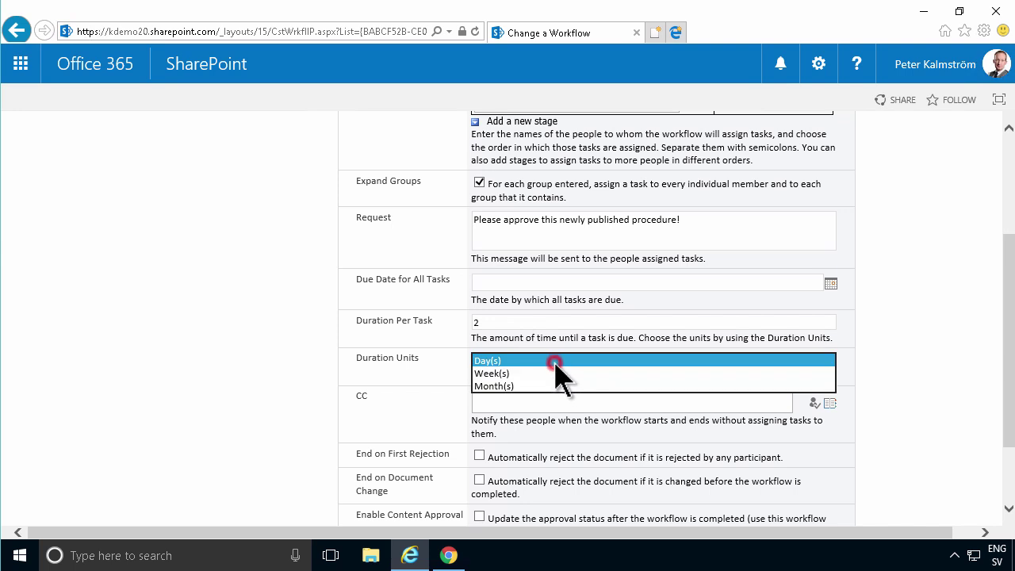
click(566, 362)
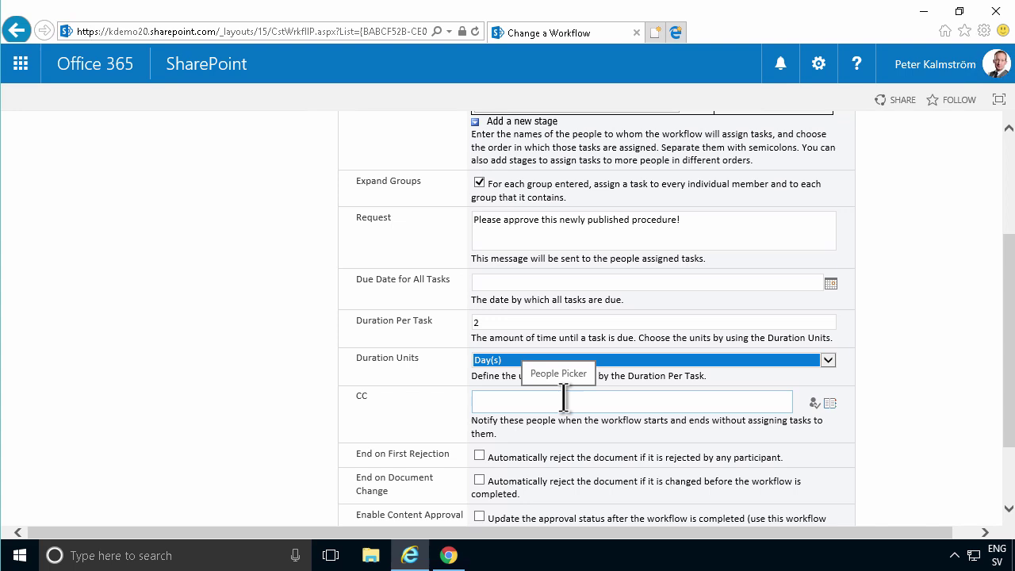
- Enable content approval so that the approval status is updated after the workflow is completed
scroll(537, 421, down, 1)
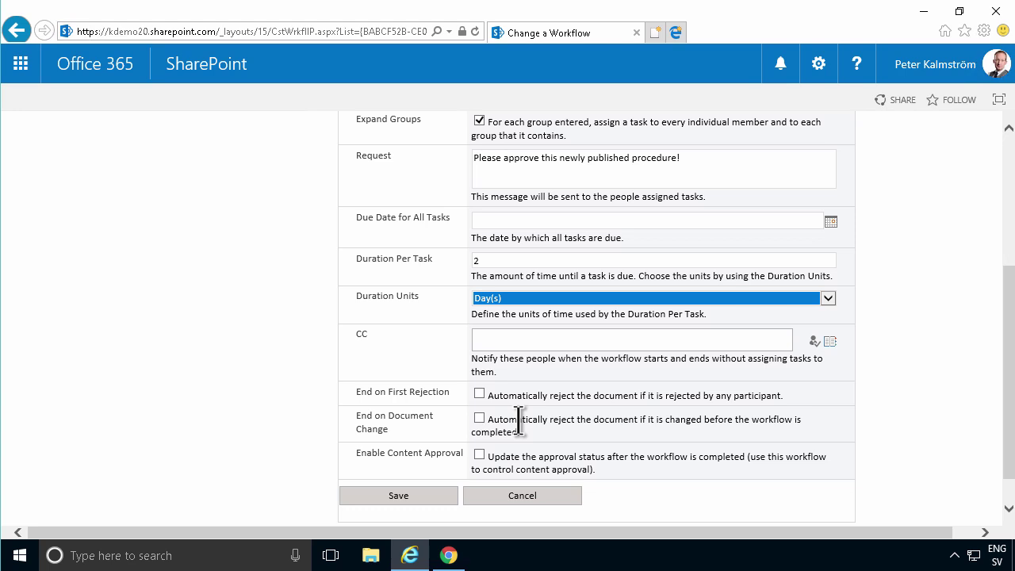
click(479, 456)
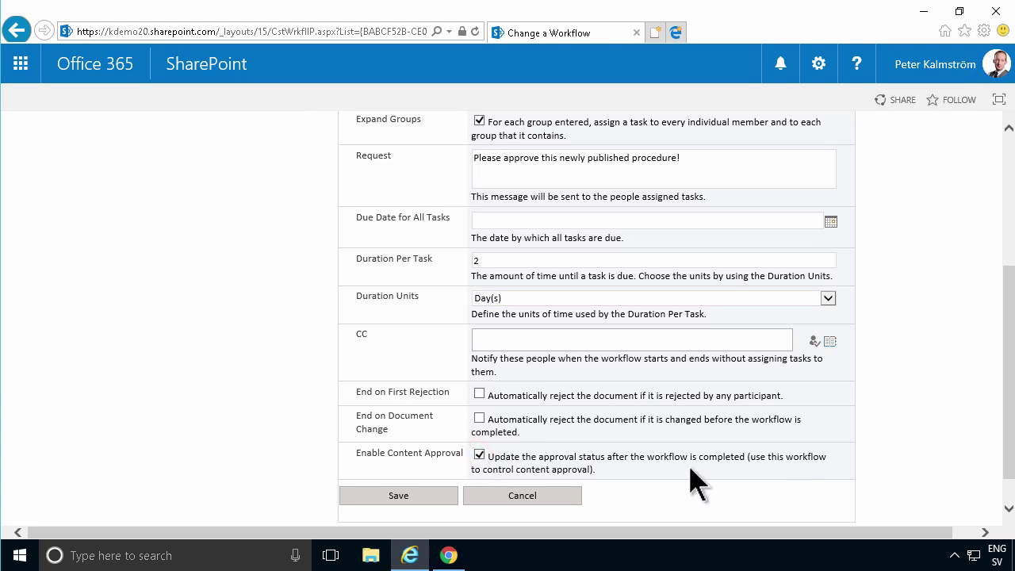
scroll(510, 460, up, 5)
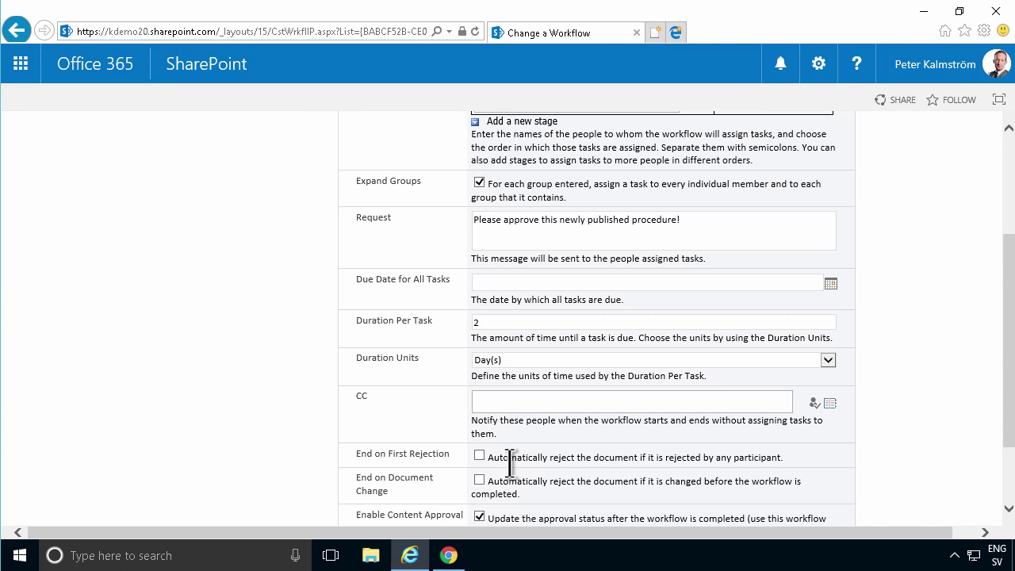
- Reduce the approvers to one person in a single stage by removing the extra approver and the empty second stage, and save the workflow
key(Delete)
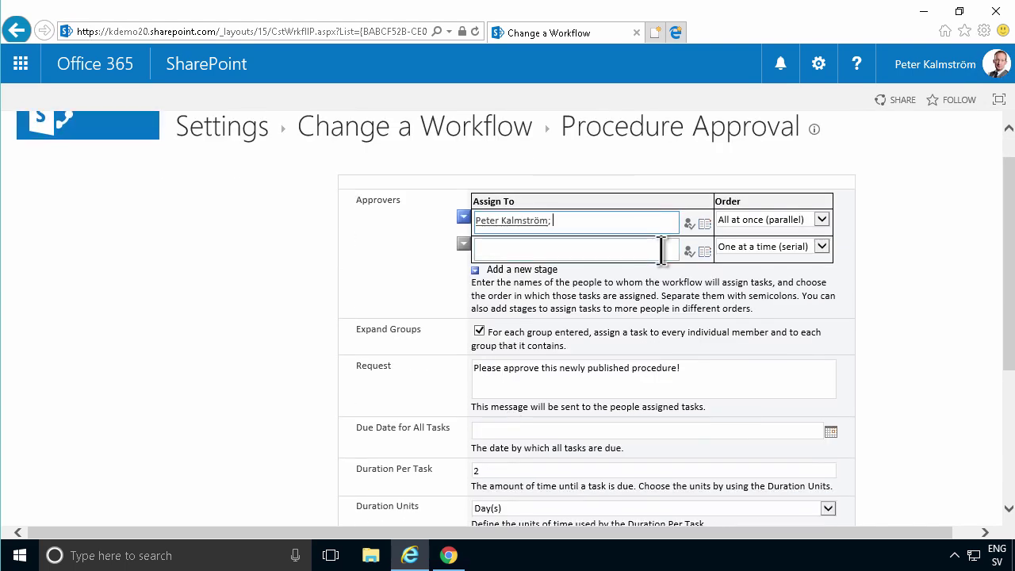
scroll(658, 254, up, 1)
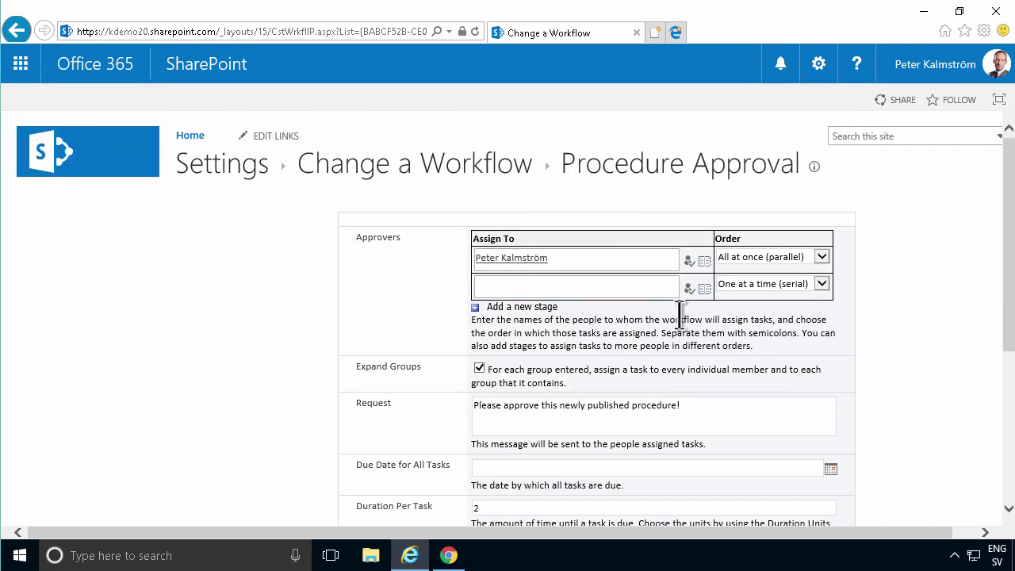
click(463, 280)
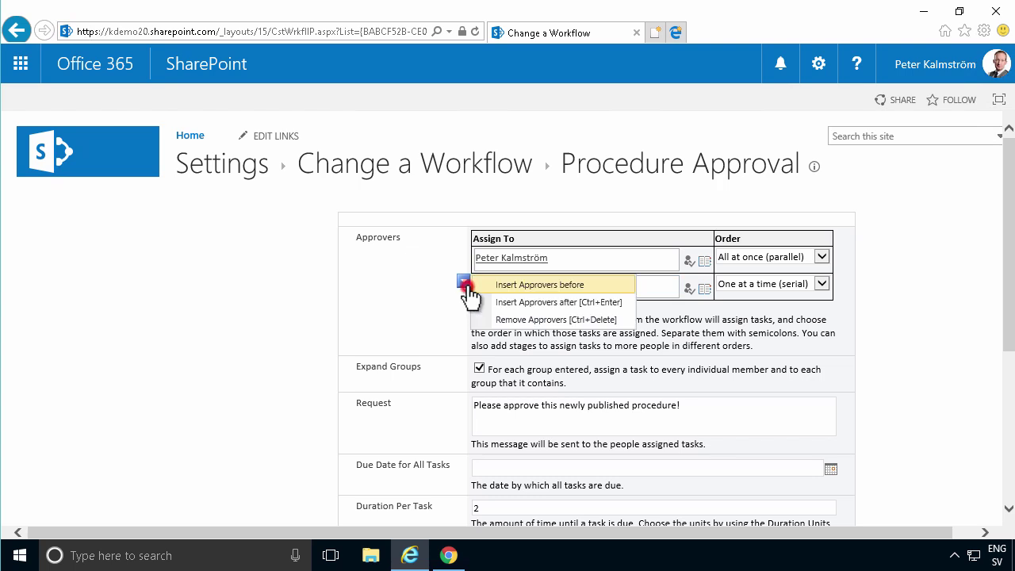
click(516, 321)
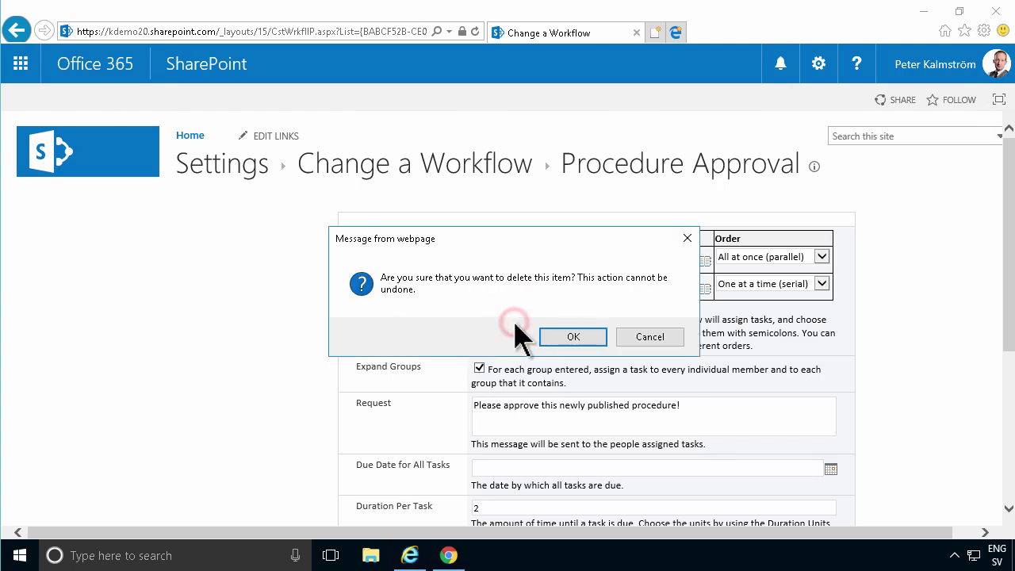
click(571, 335)
scroll(568, 335, down, 5)
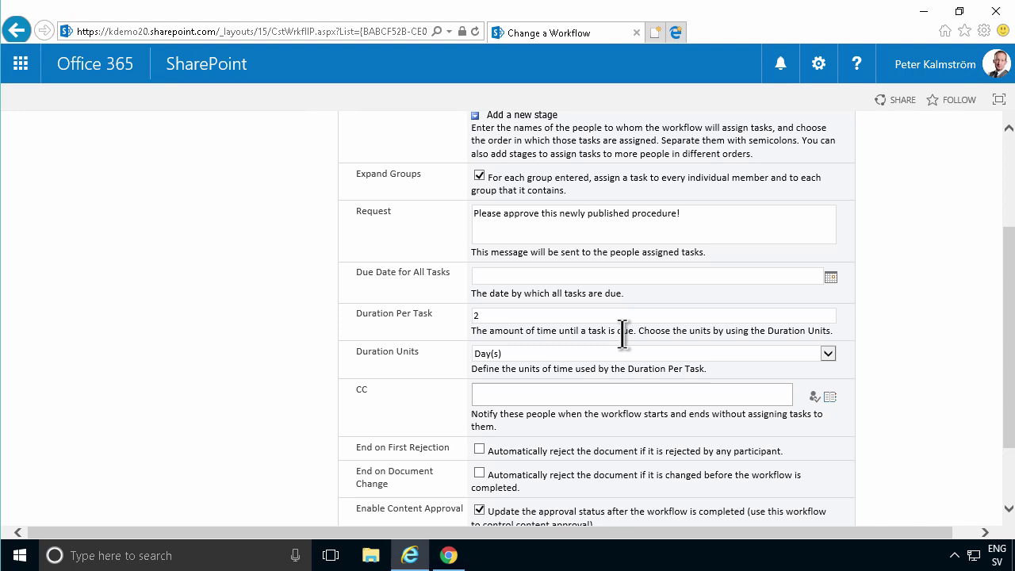
click(405, 457)
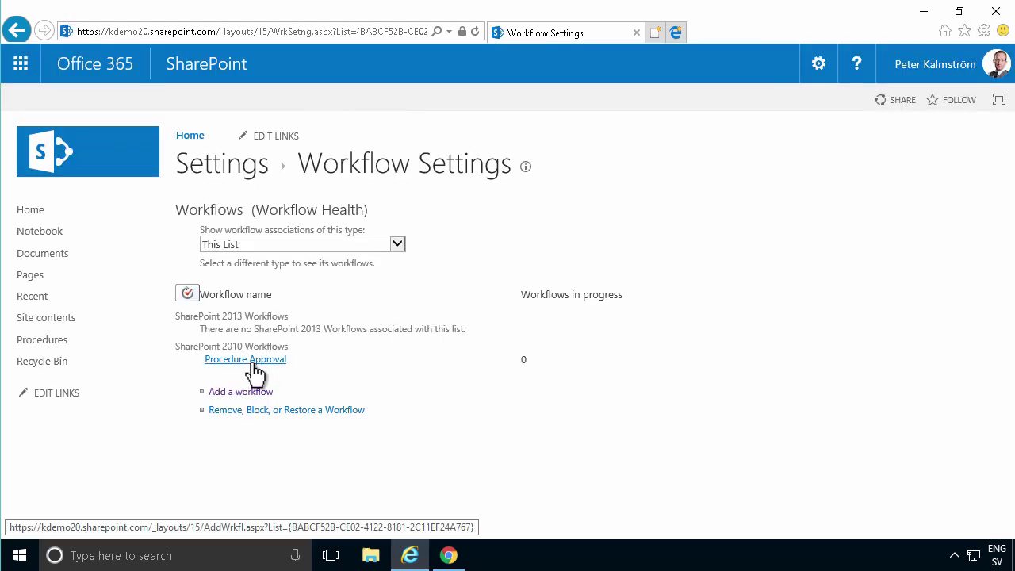
- Create a new Word document in the Procedures library and name it Complaints
click(62, 340)
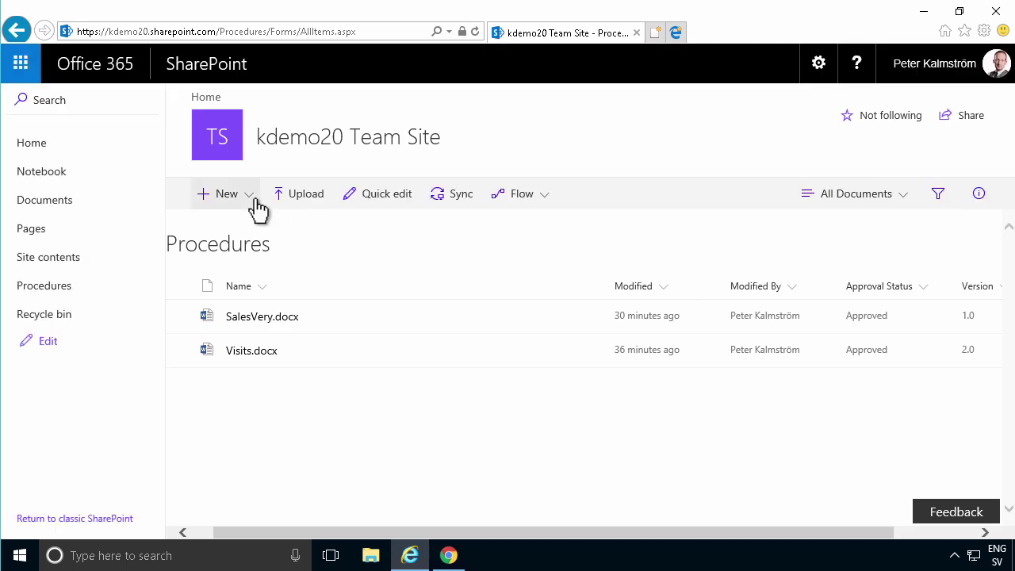
click(255, 201)
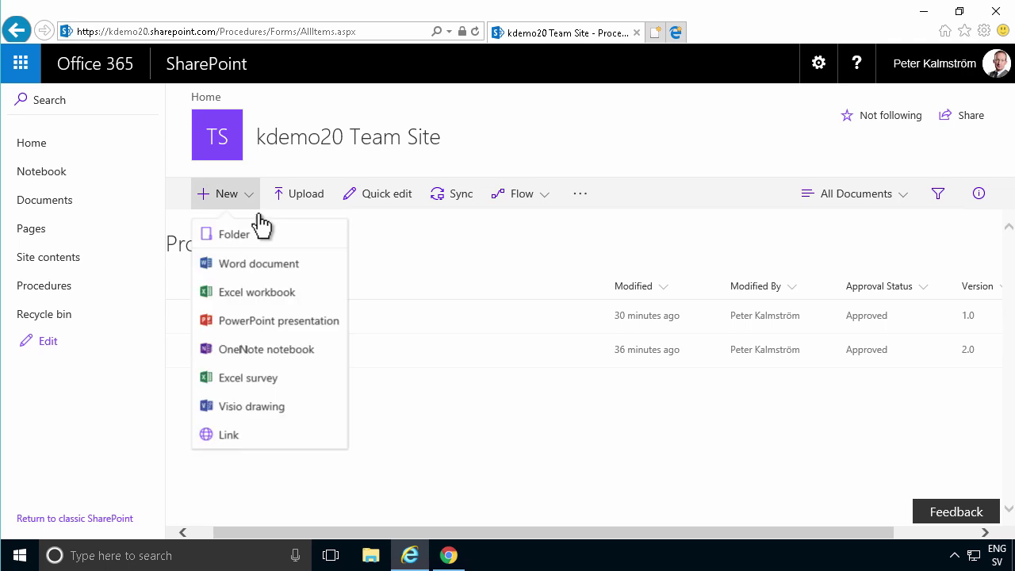
click(267, 270)
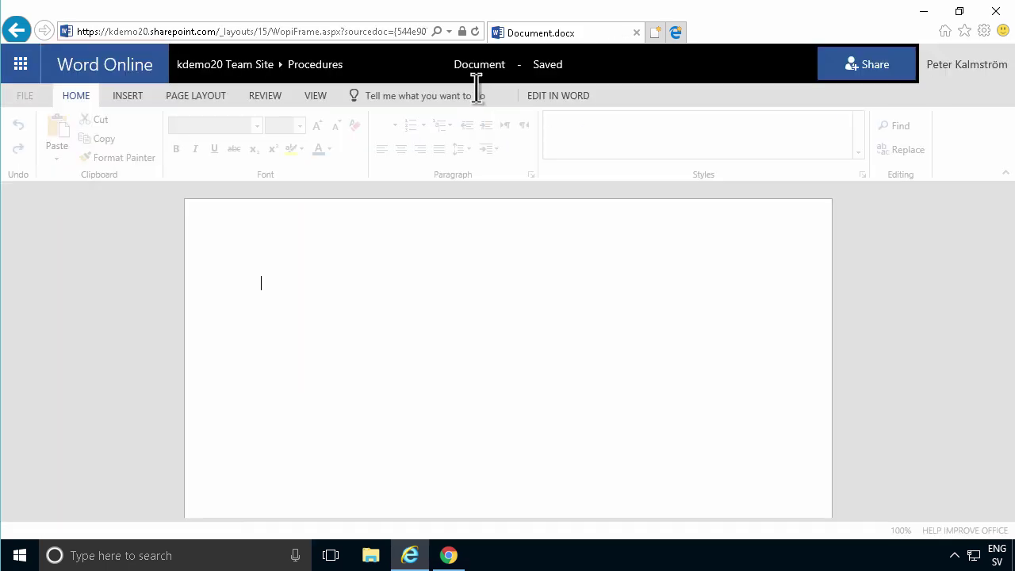
click(489, 68)
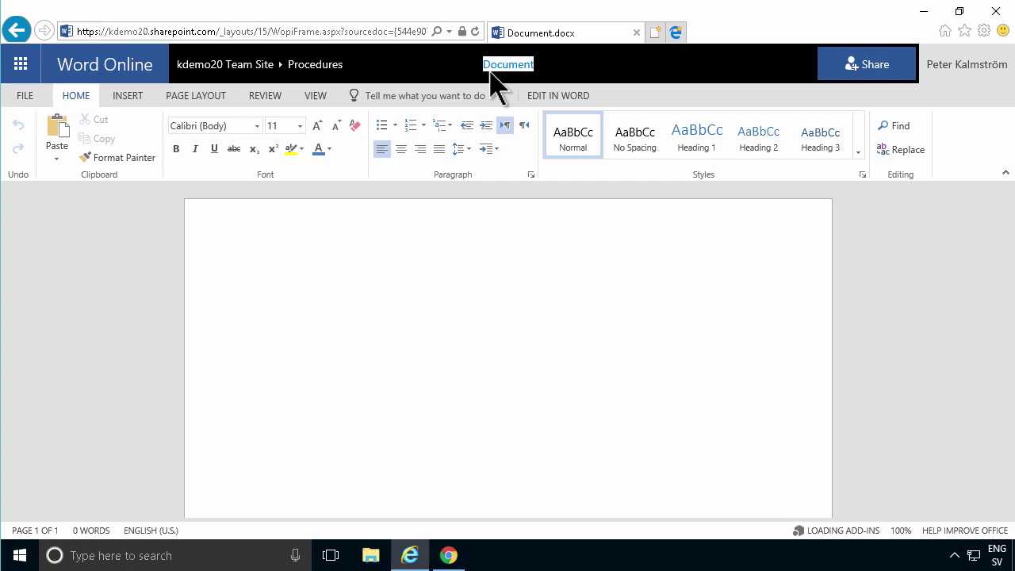
text(Complaints)
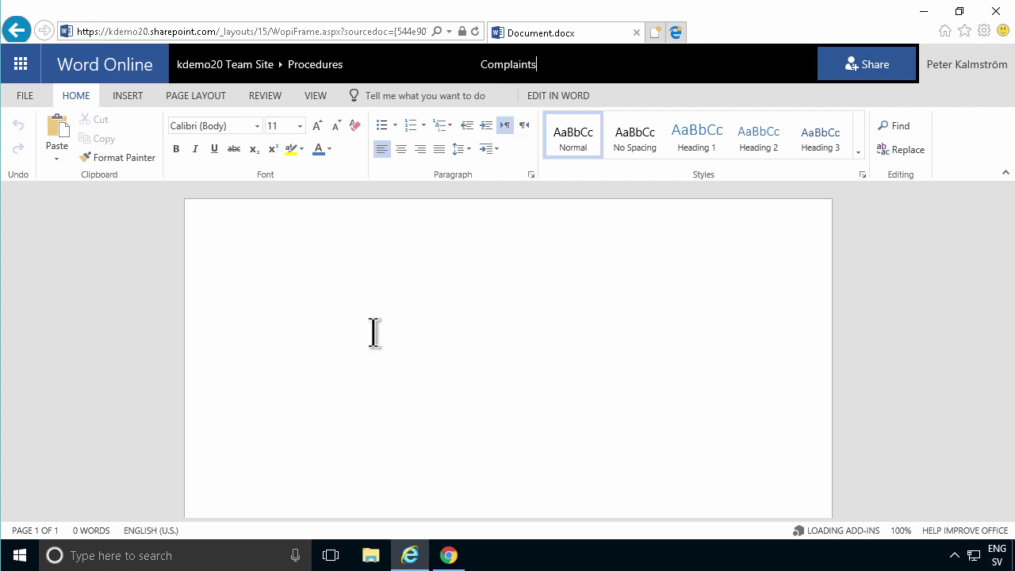
- Enter "Humbly" as the document's body text and return to the Procedures library
click(351, 315)
click(333, 296)
text(H)
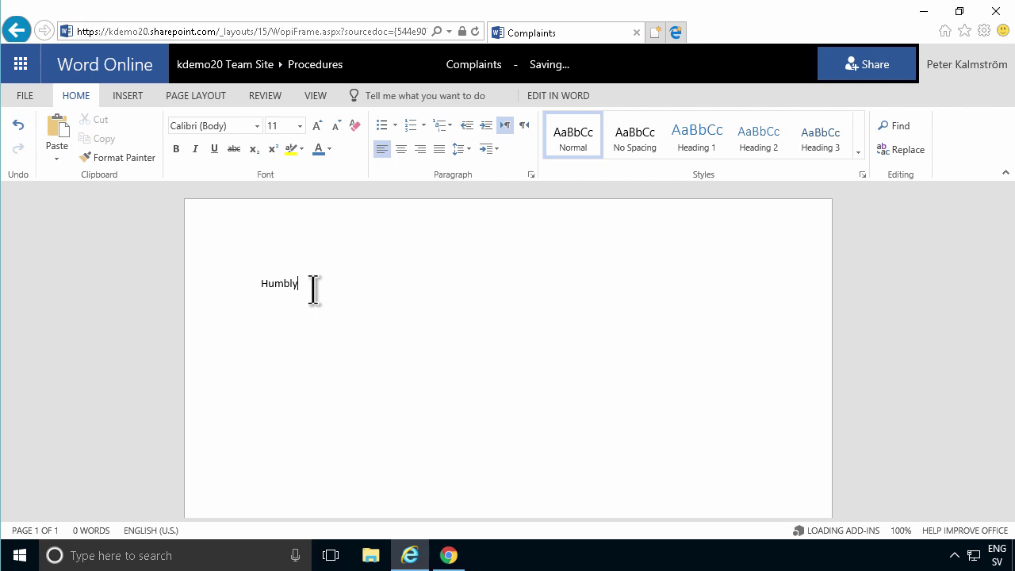
text(umbly)
click(305, 65)
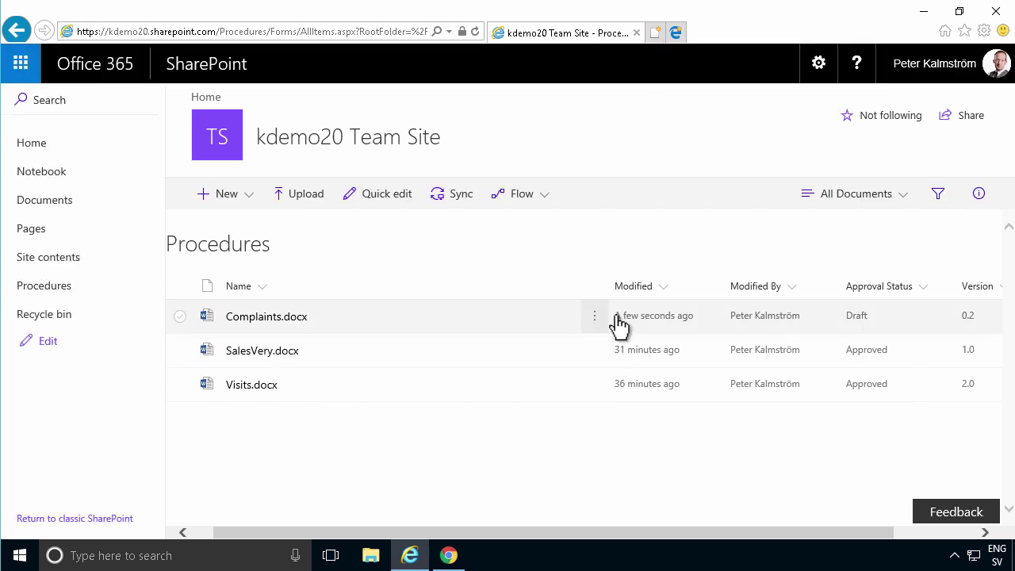
- Publish Complaints.docx as a major version, leaving the version comments empty
click(593, 317)
click(593, 315)
click(595, 317)
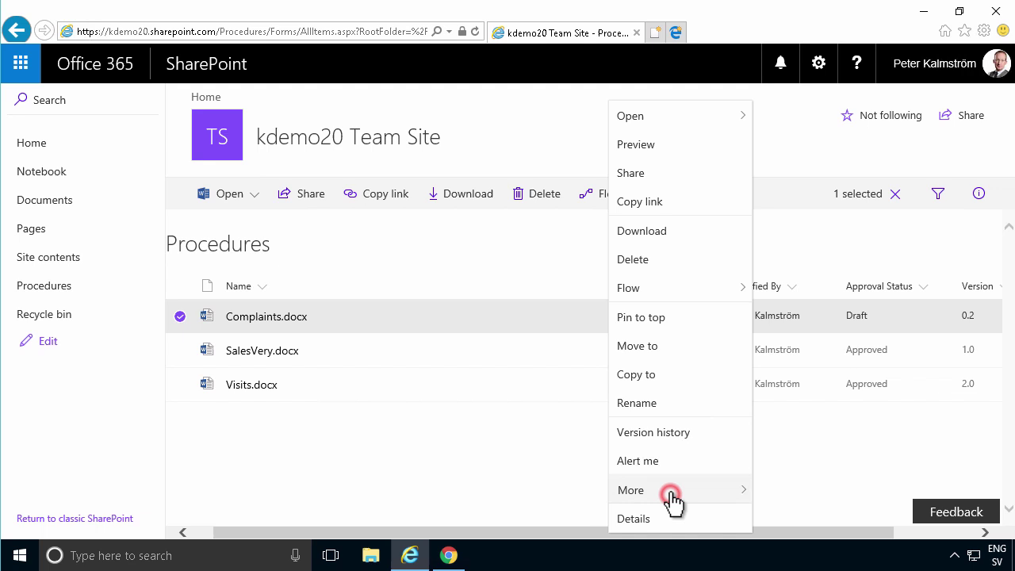
click(743, 489)
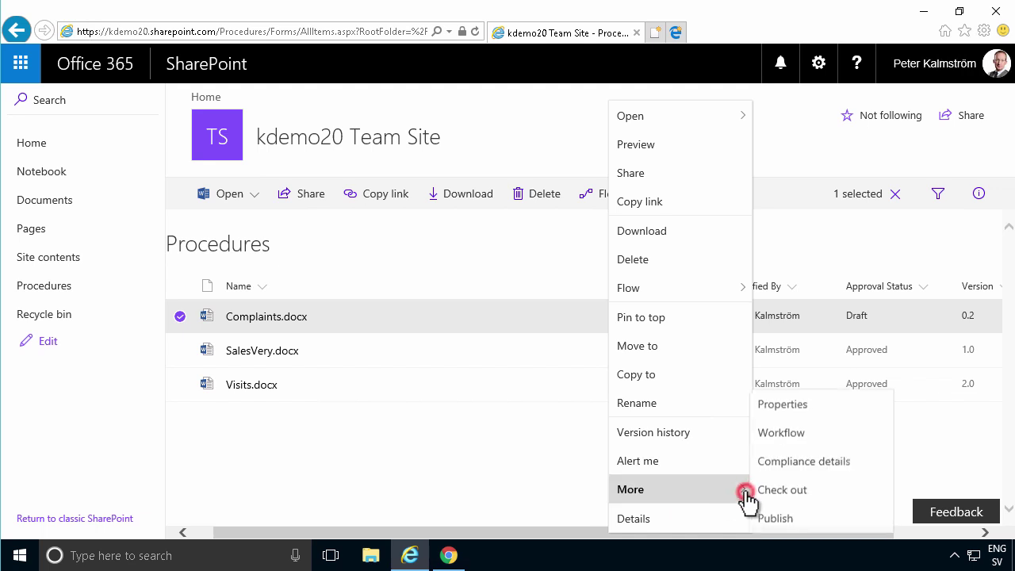
click(787, 520)
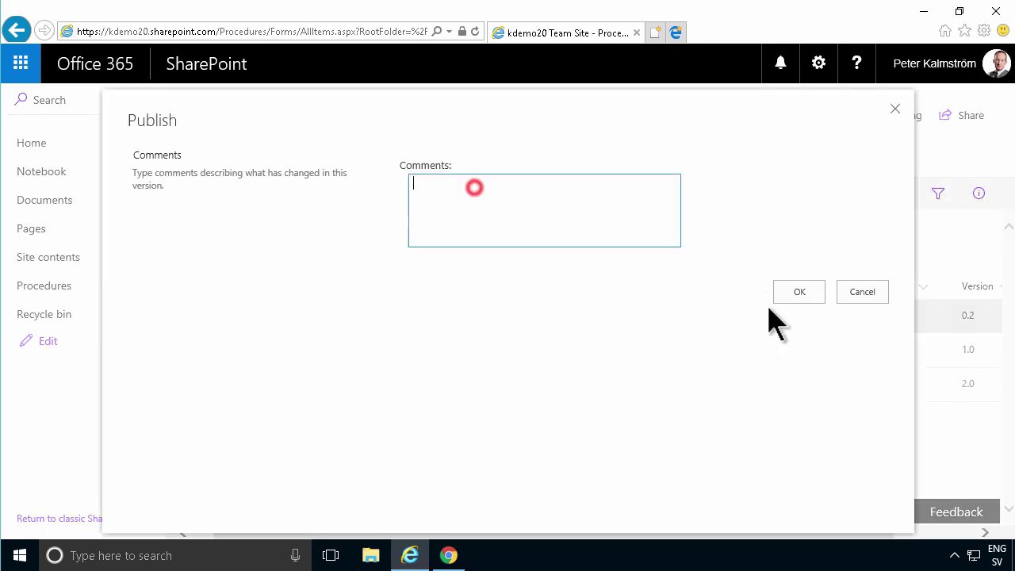
click(797, 291)
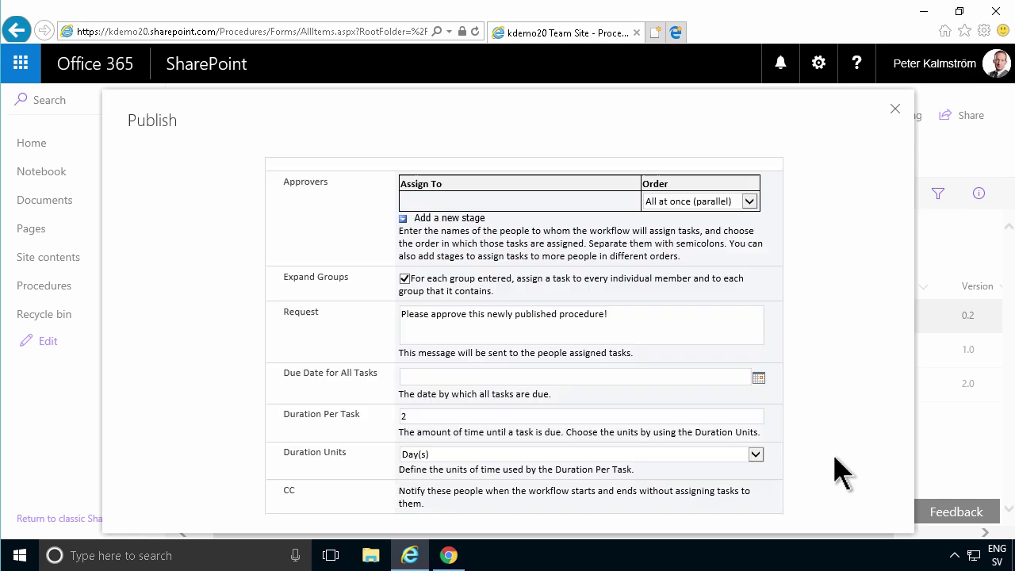
- Review the approval settings for the published document and start the workflow with the preset values
scroll(571, 274, down, 3)
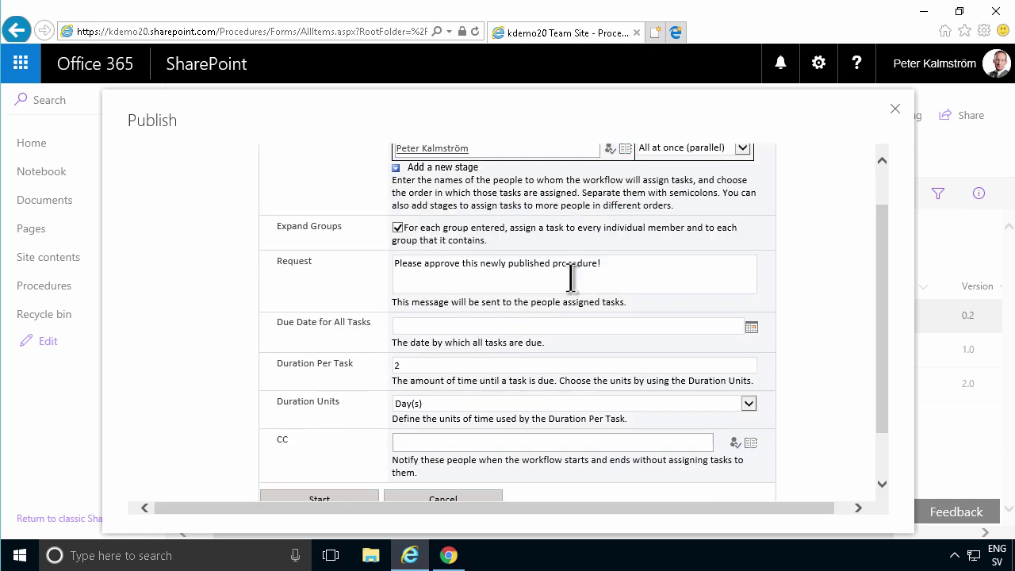
scroll(508, 261, up, 3)
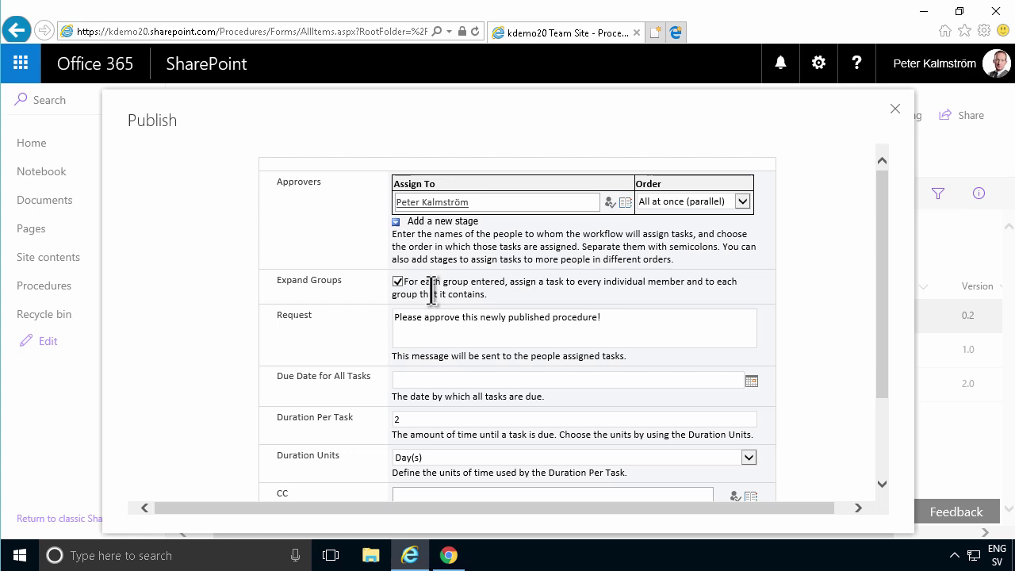
scroll(491, 272, down, 3)
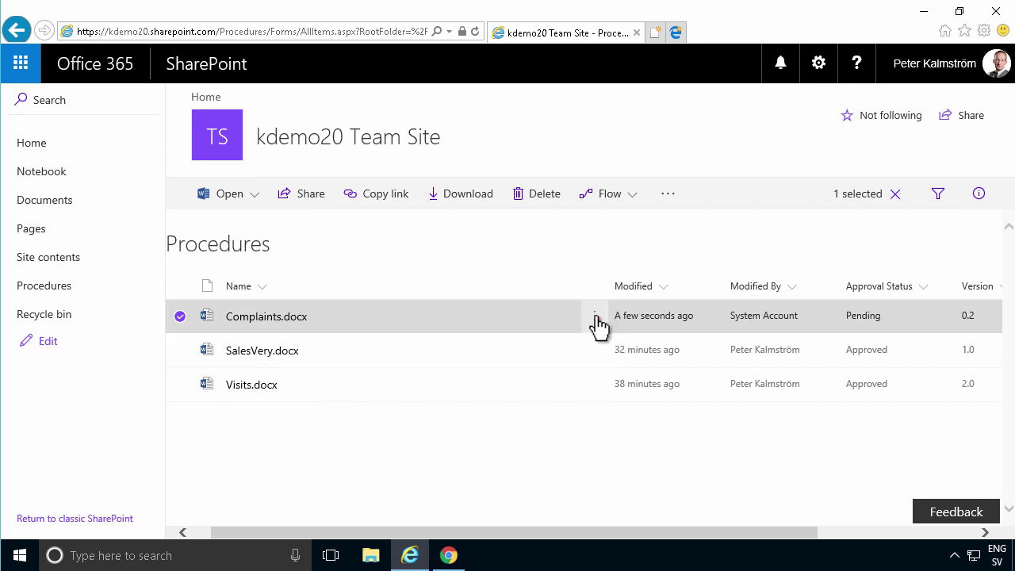
- Open the status page of the Procedure Approval workflow running on Complaints.docx
click(594, 315)
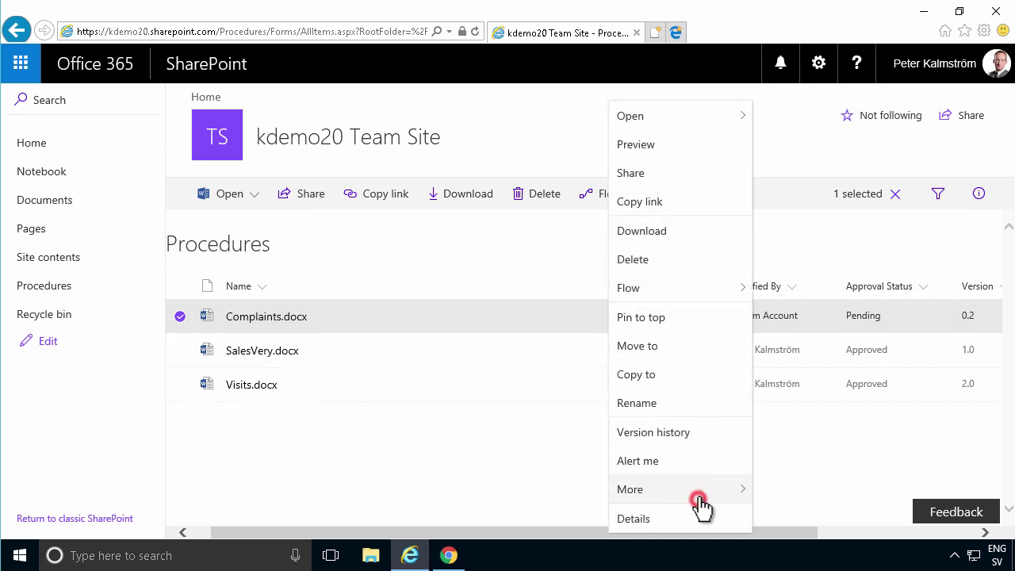
click(745, 493)
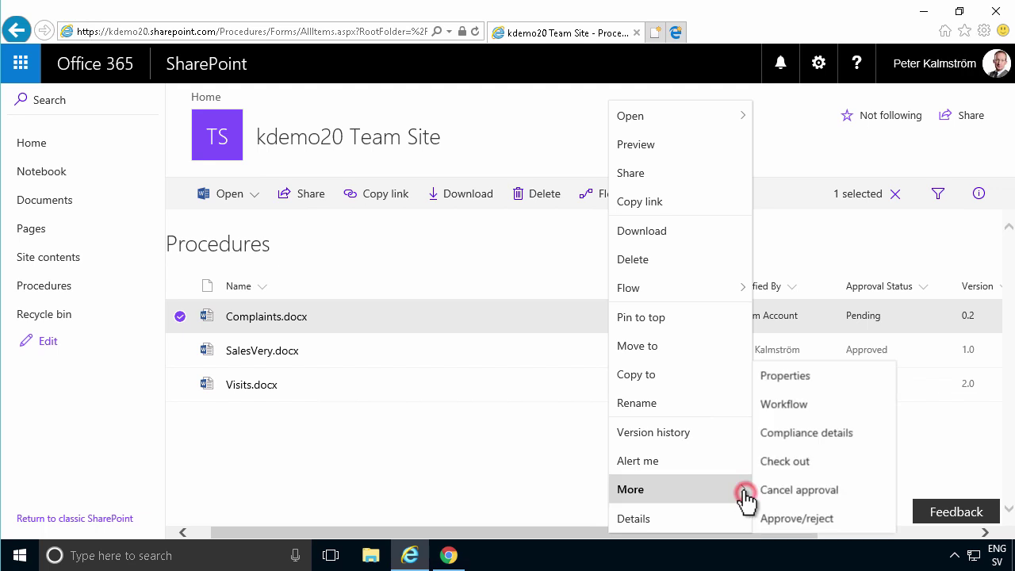
click(807, 412)
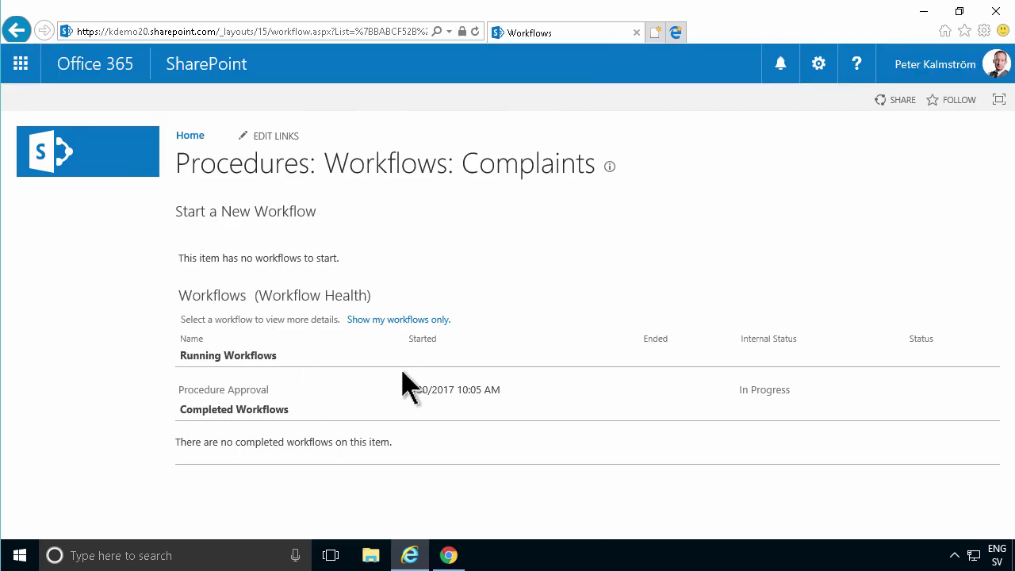
click(767, 392)
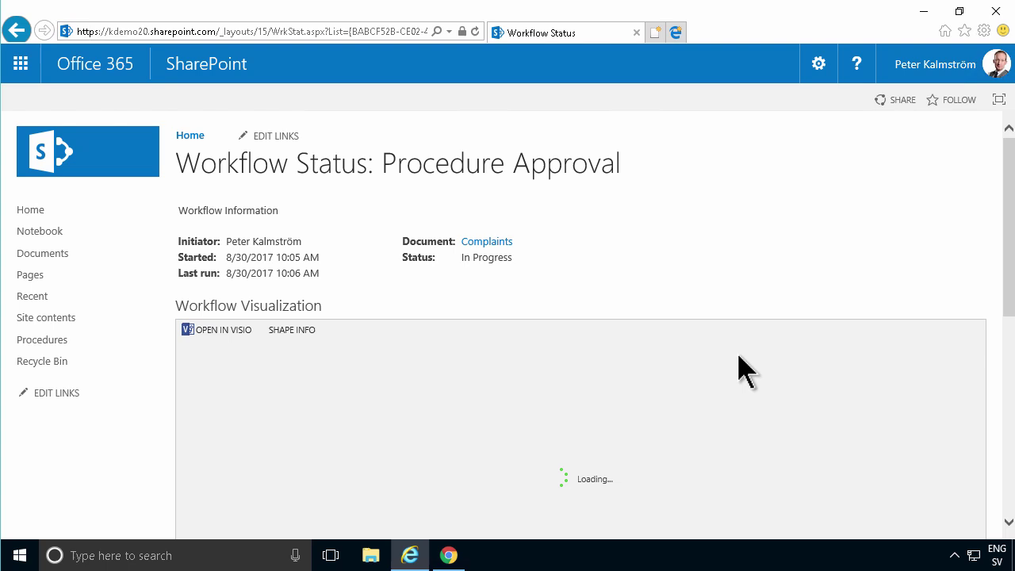
- Examine the workflow visualization, the assigned tasks and the workflow history on the status page
scroll(737, 370, down, 2)
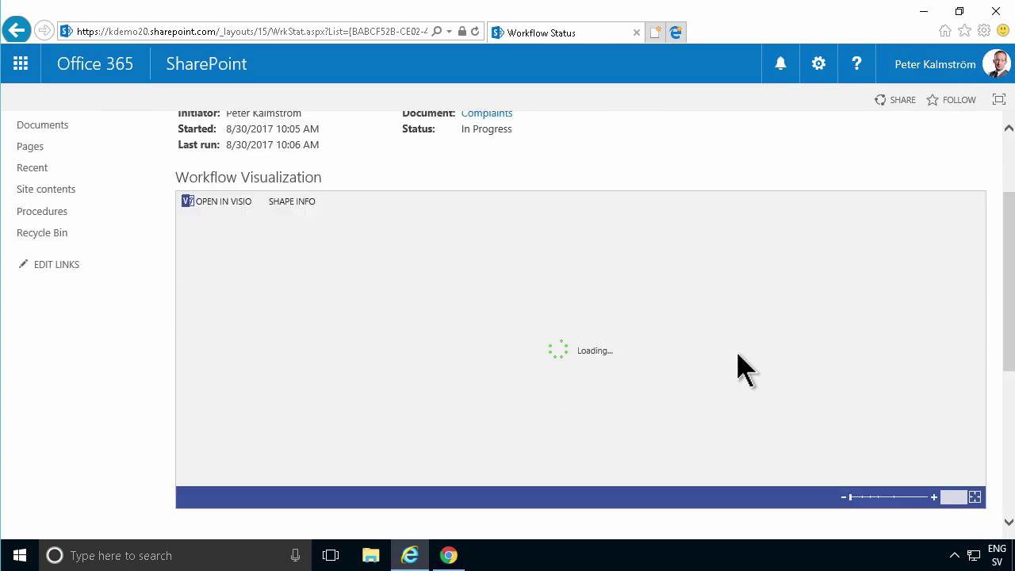
scroll(606, 329, down, 3)
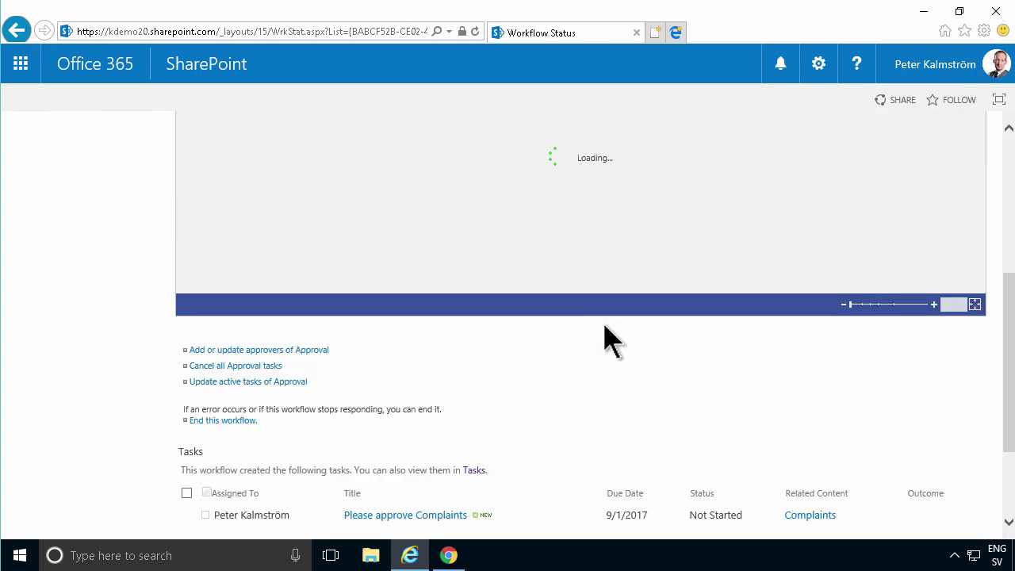
scroll(607, 341, down, 2)
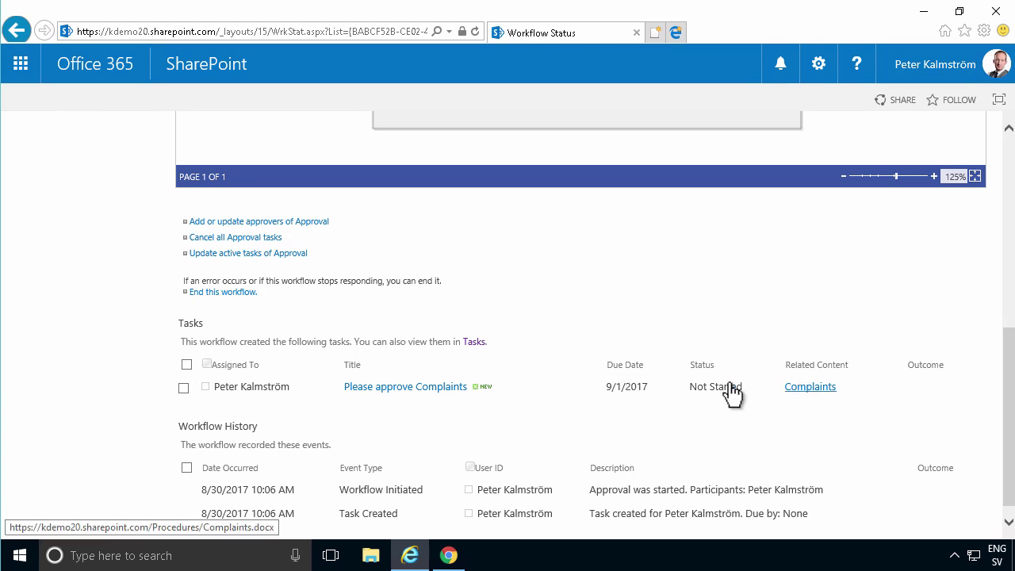
scroll(816, 417, up, 5)
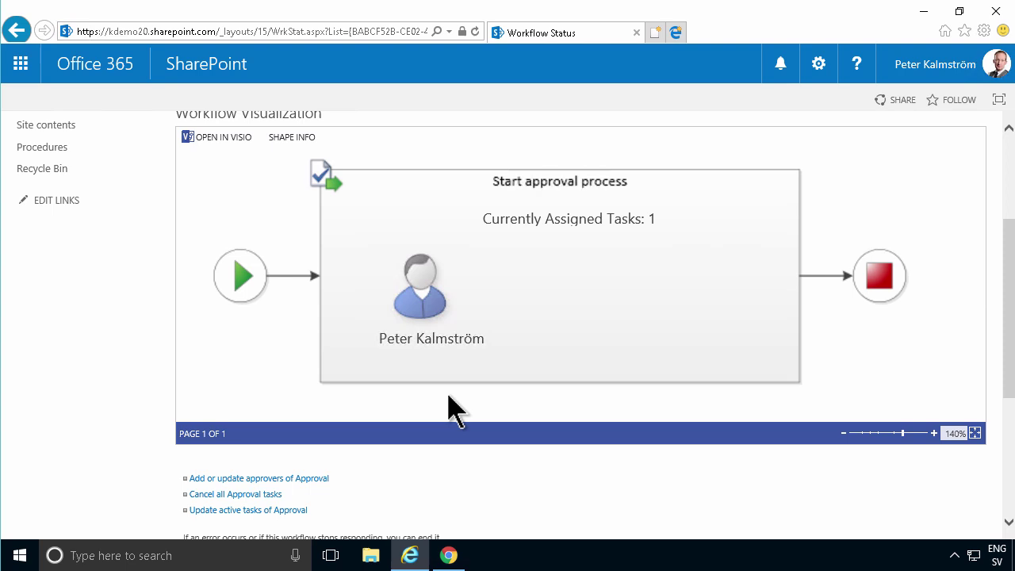
scroll(446, 407, up, 2)
scroll(446, 407, down, 4)
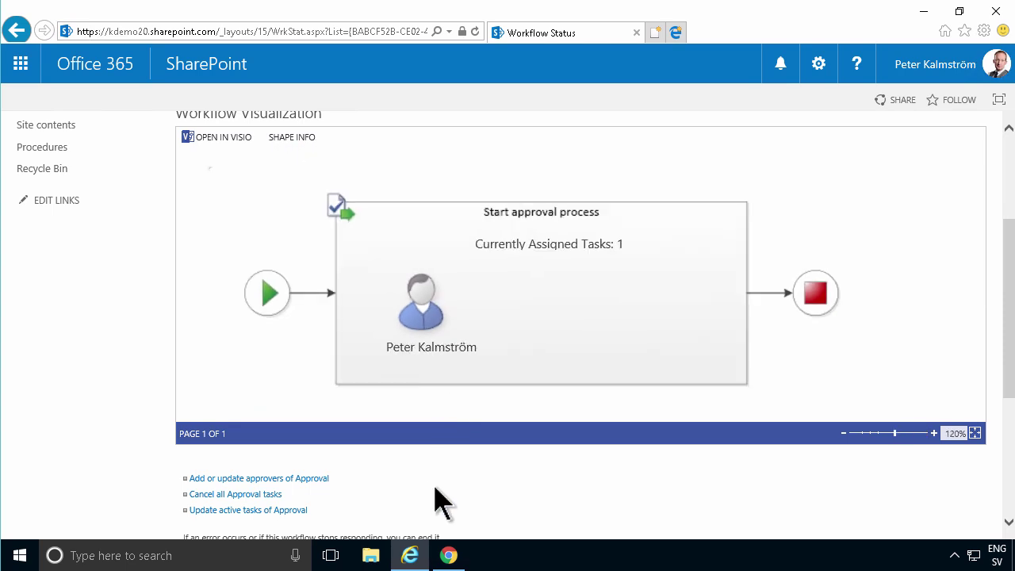
scroll(441, 501, up, 1)
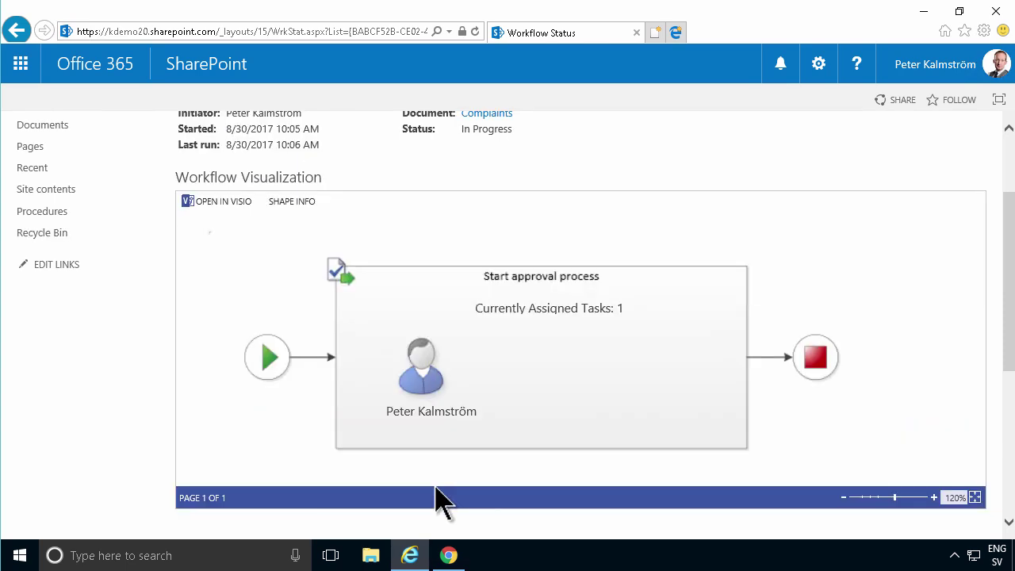
- Open the "Please approve Complaints" task from the site's Tasks list and approve it without a comment
click(62, 192)
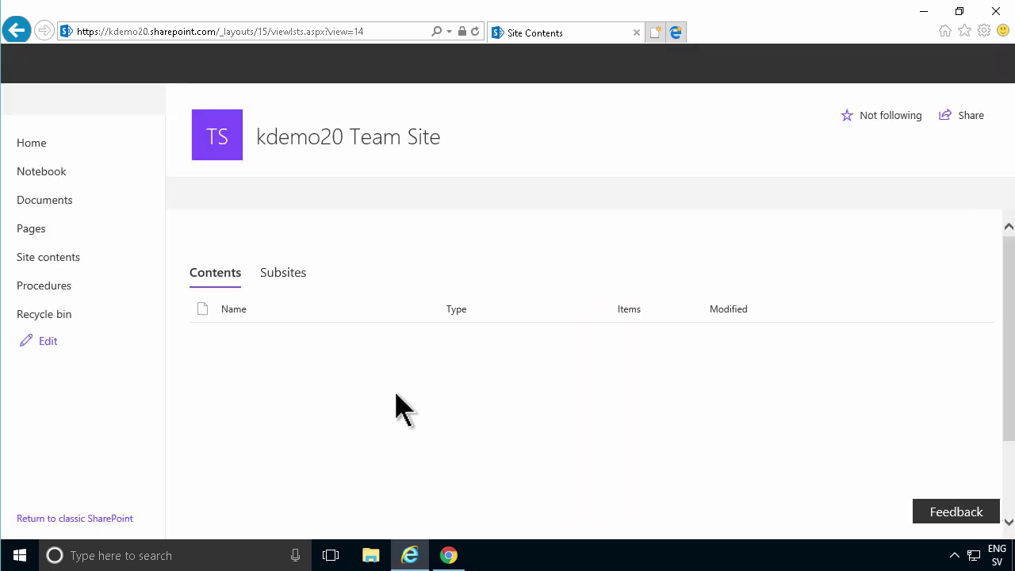
scroll(400, 419, down, 1)
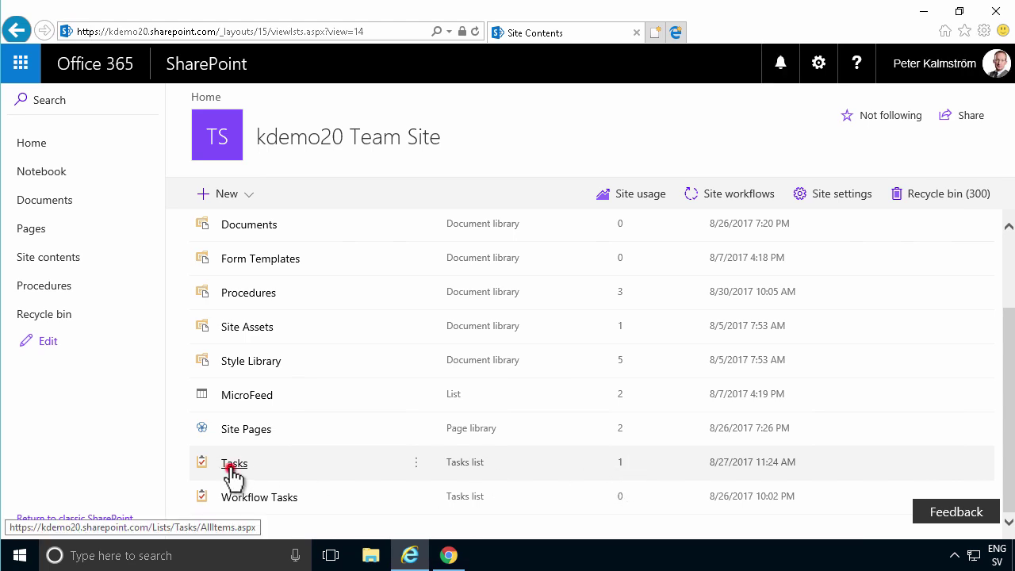
click(230, 466)
click(796, 34)
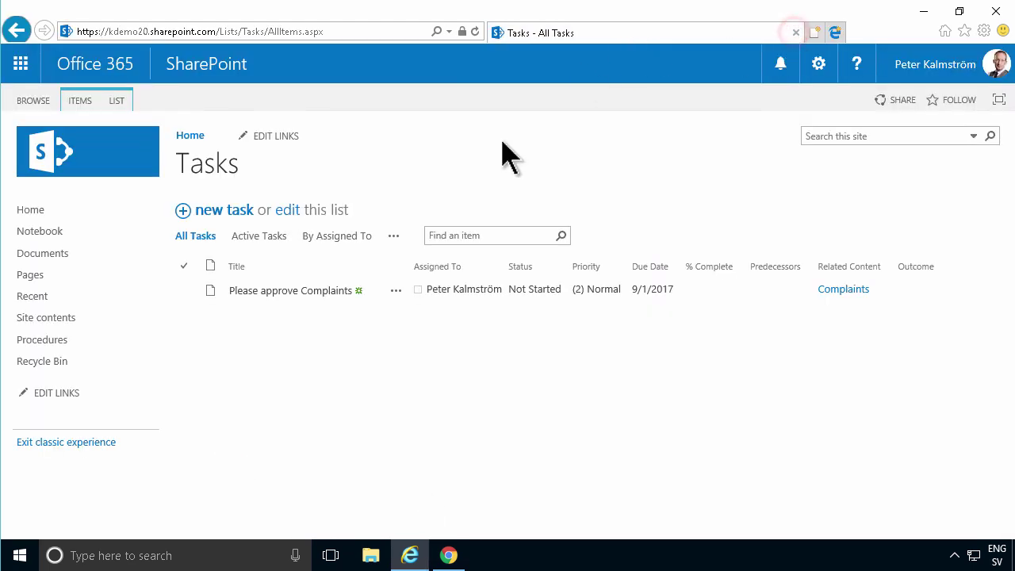
click(320, 292)
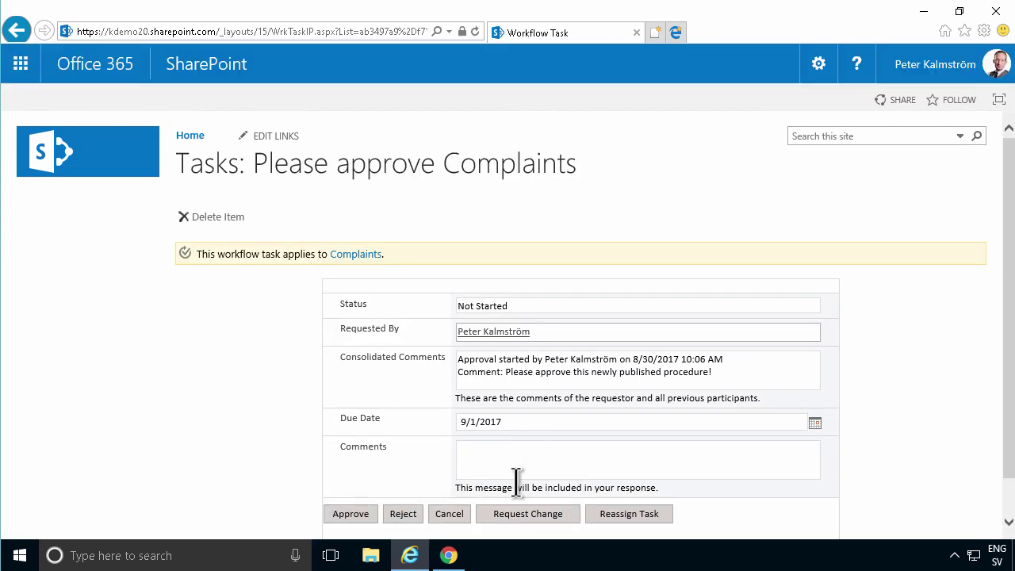
click(352, 517)
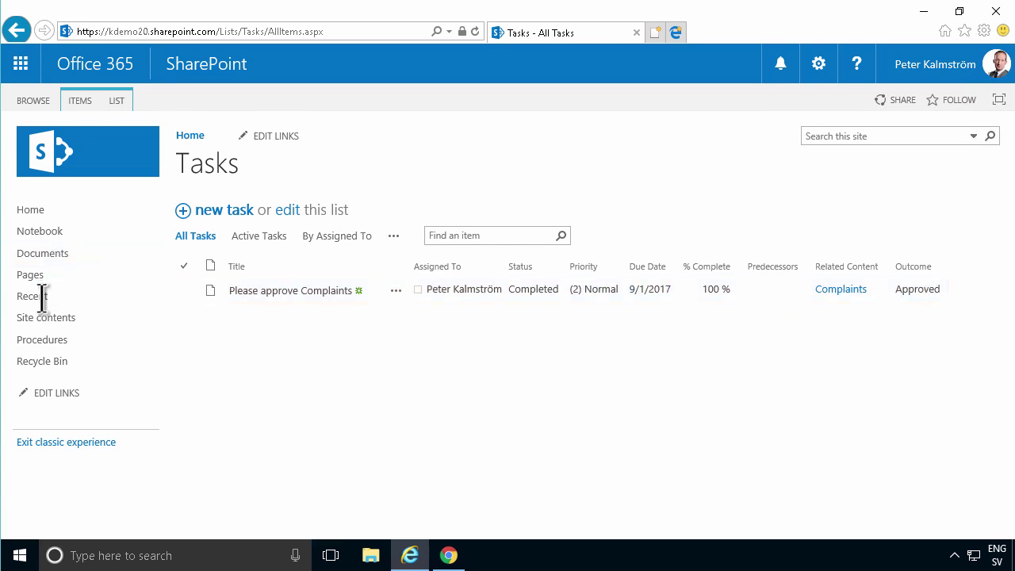
- Return to the Procedures library and open the workflow page of Complaints.docx to check its workflows
click(43, 339)
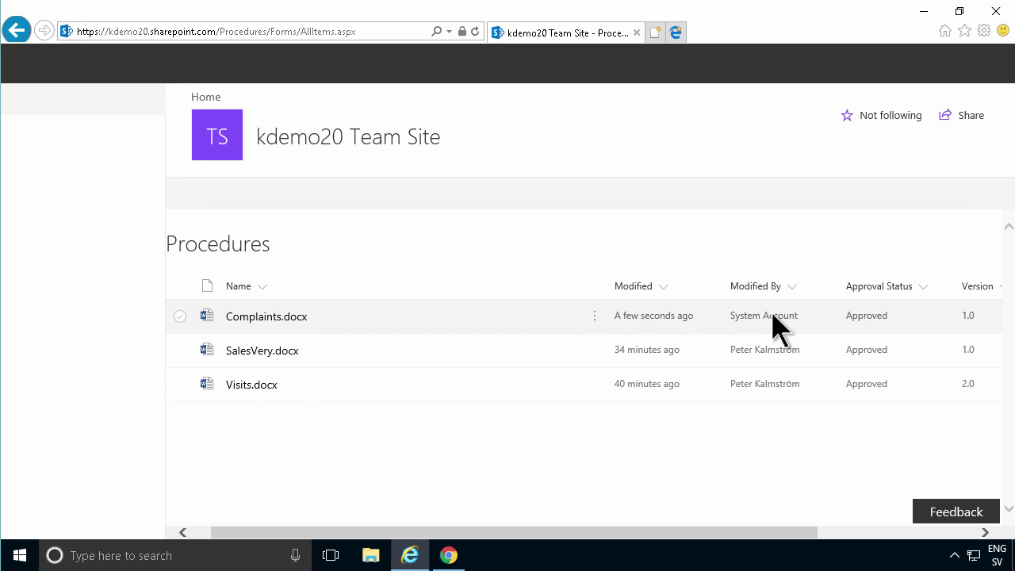
click(595, 316)
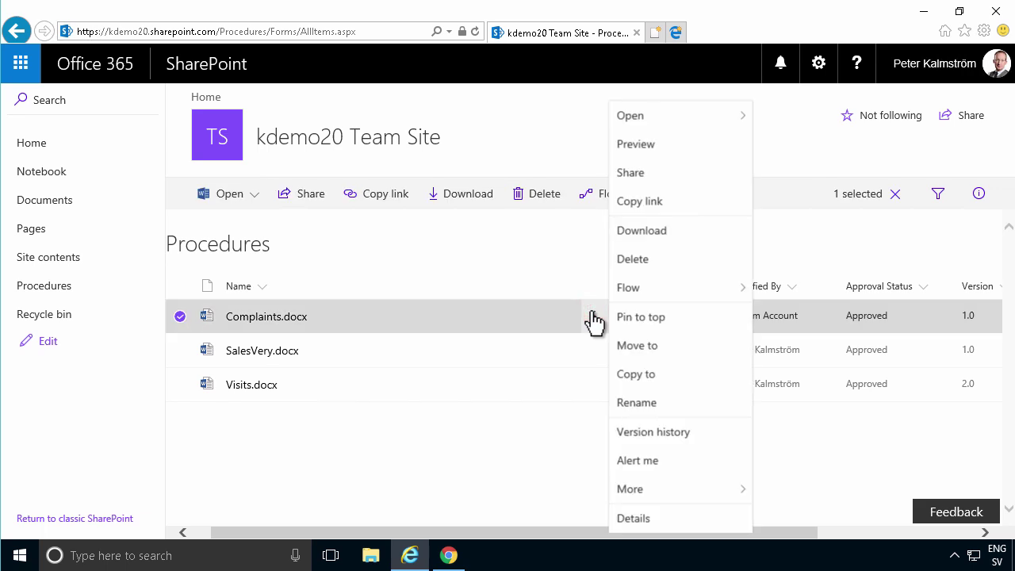
click(678, 490)
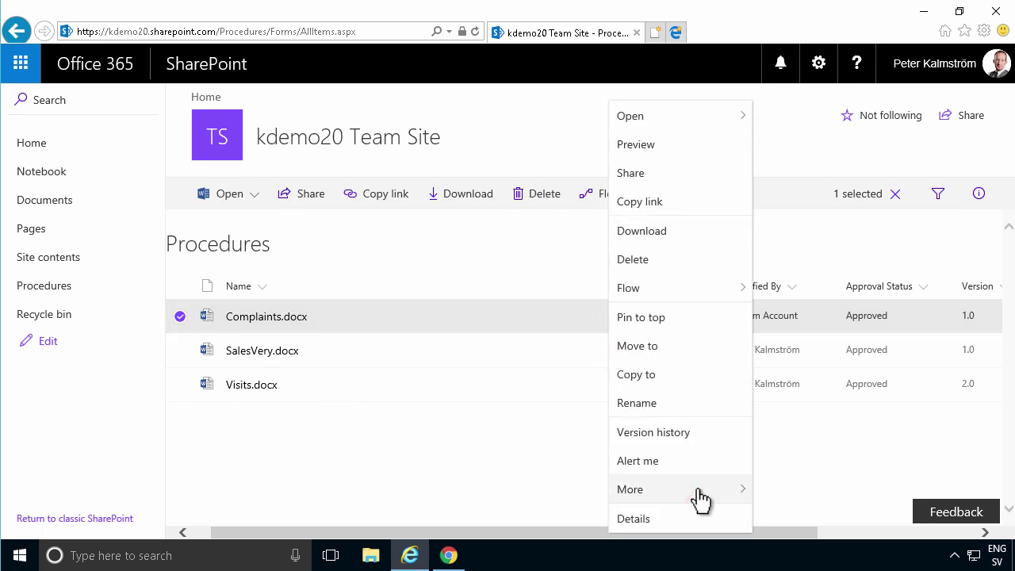
click(748, 492)
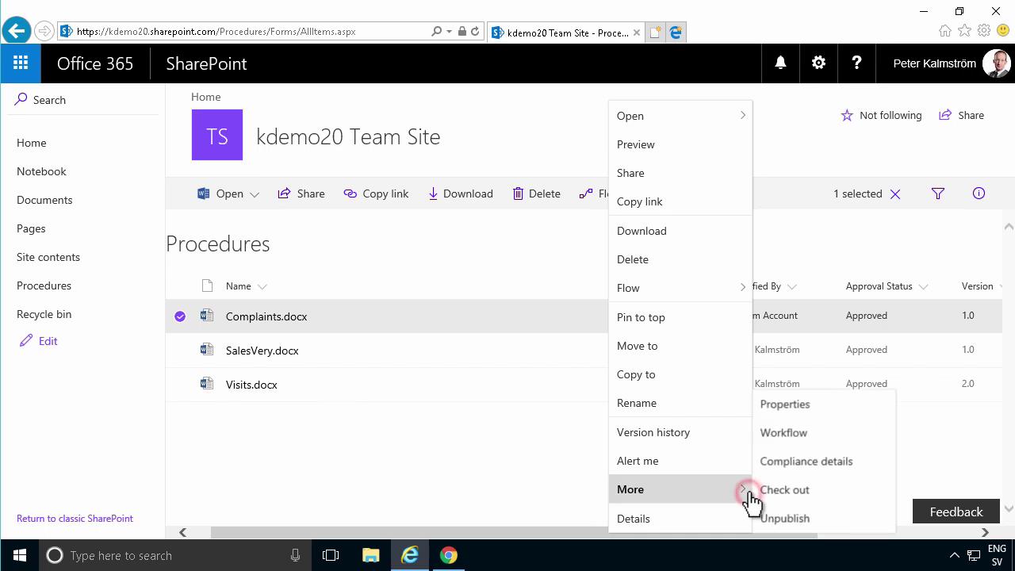
click(785, 432)
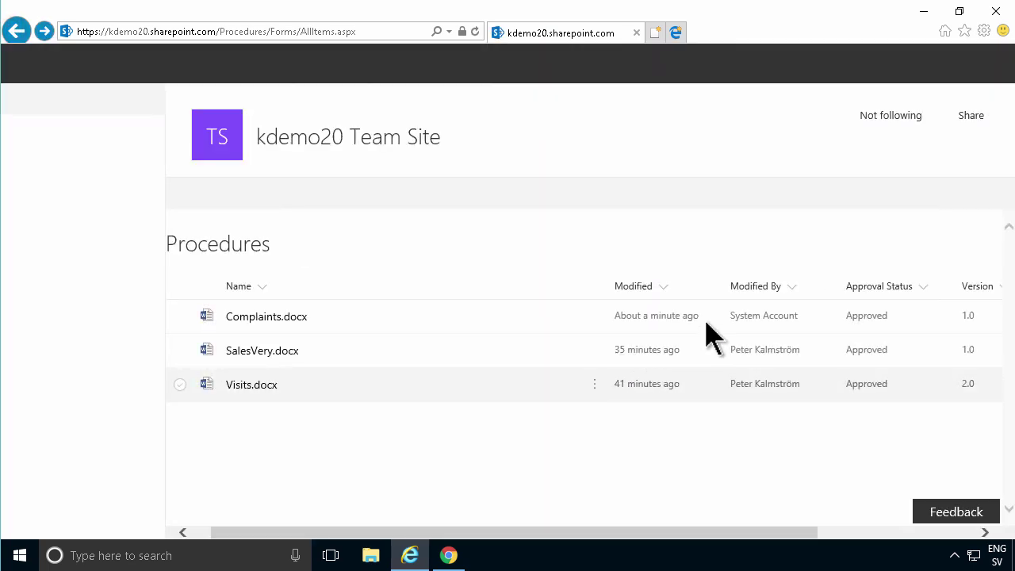
- Review the version history of Complaints.docx in the Procedures library, close it and deselect the document
click(544, 317)
click(595, 317)
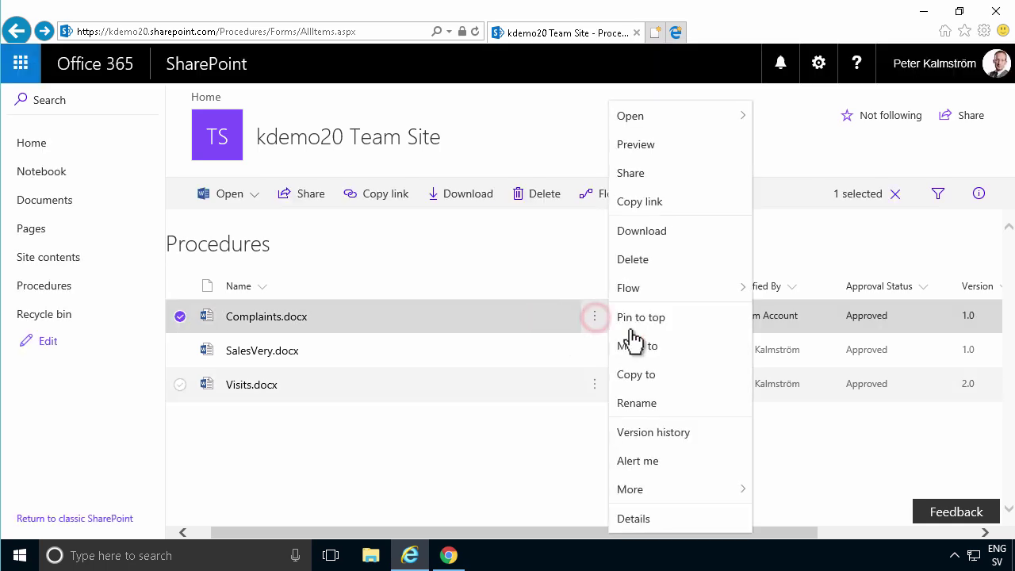
click(668, 438)
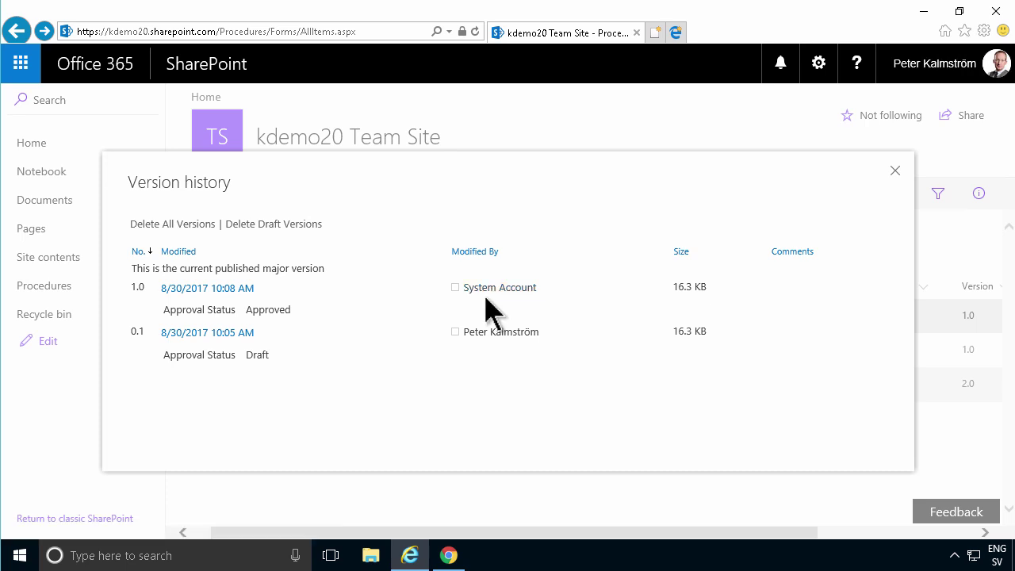
click(895, 173)
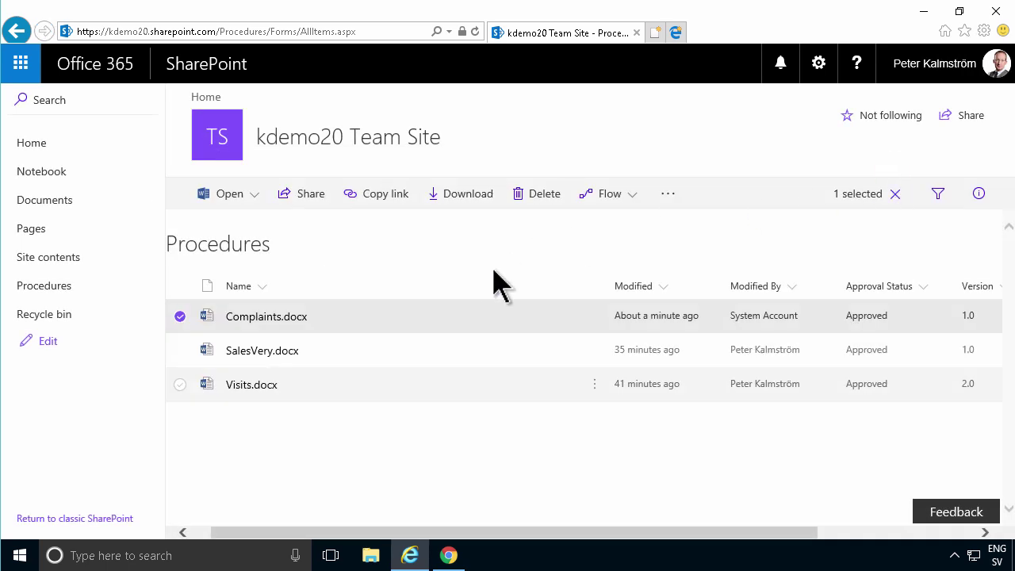
click(180, 317)
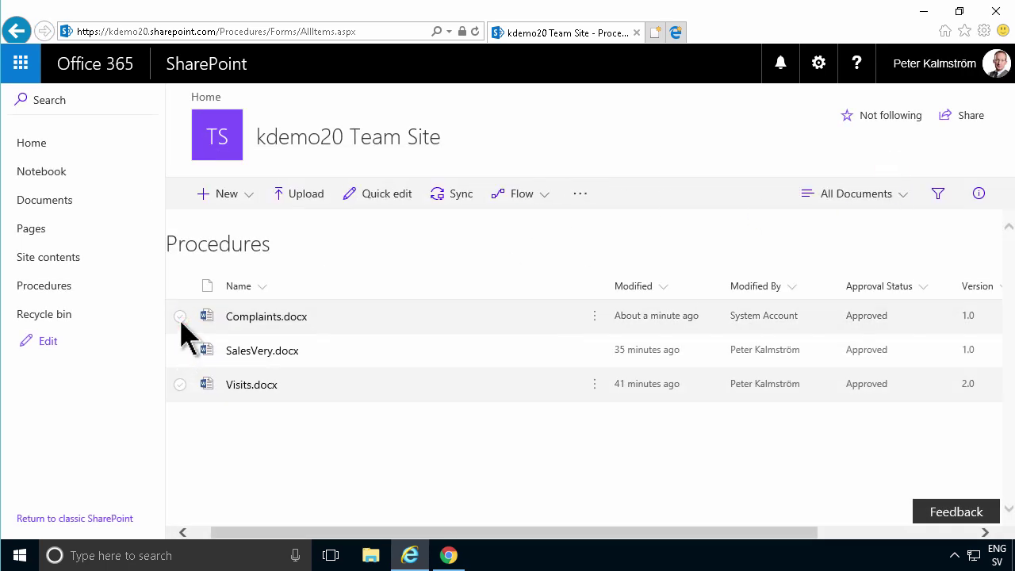